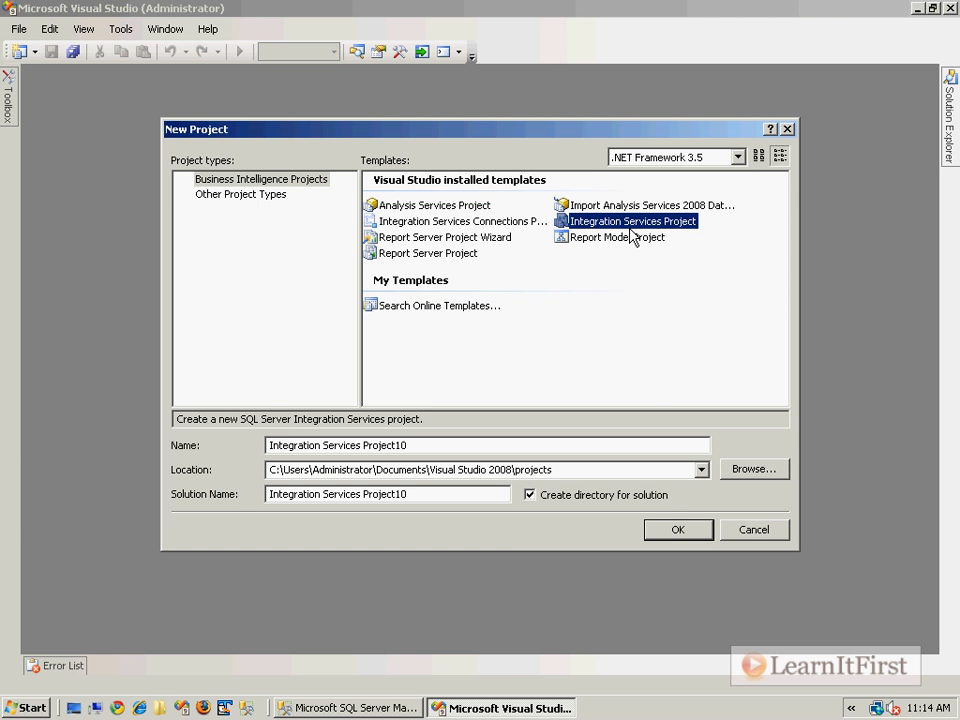
Step: Create the Integration Services project named Integration Services Project10 and keep the Toolbox pinned open beside the package designer
left_click(697, 533)
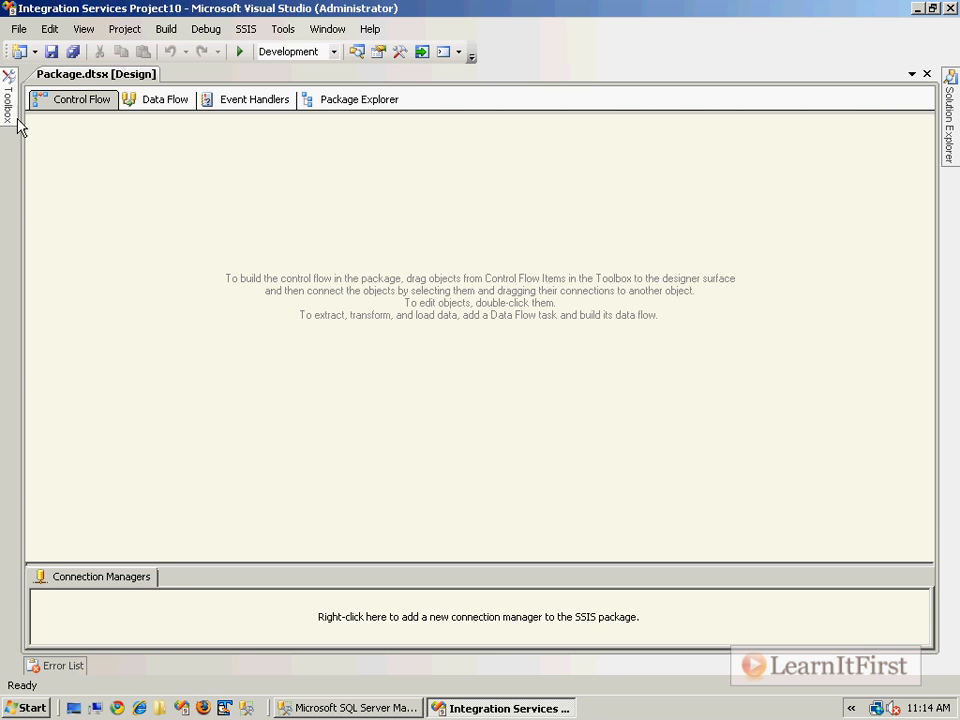
mouse_move(10, 120)
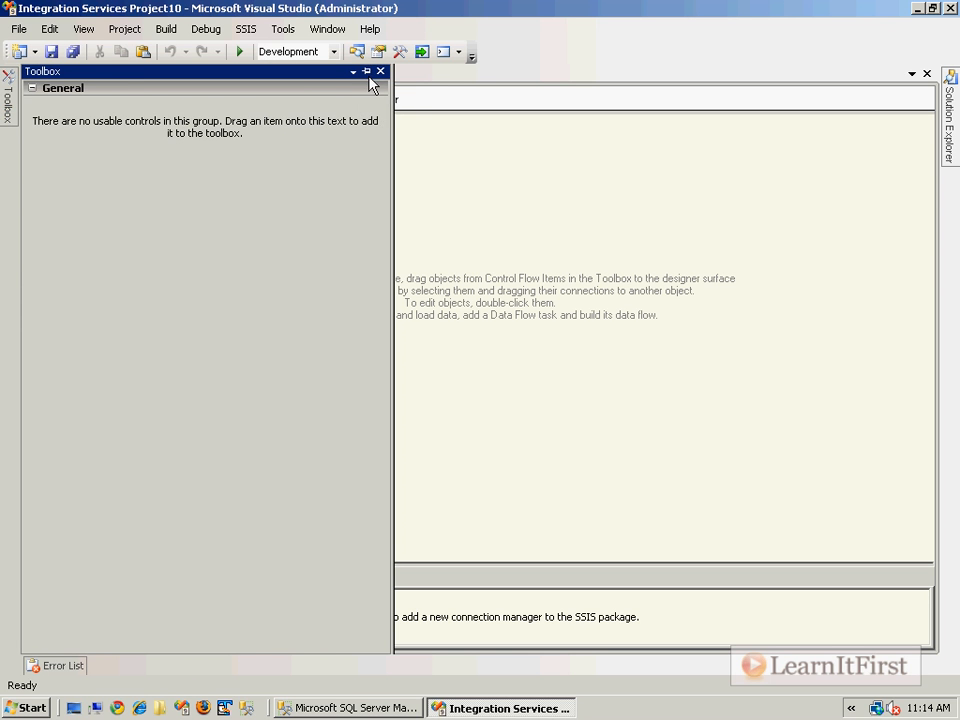
left_click(639, 261)
mouse_move(7, 107)
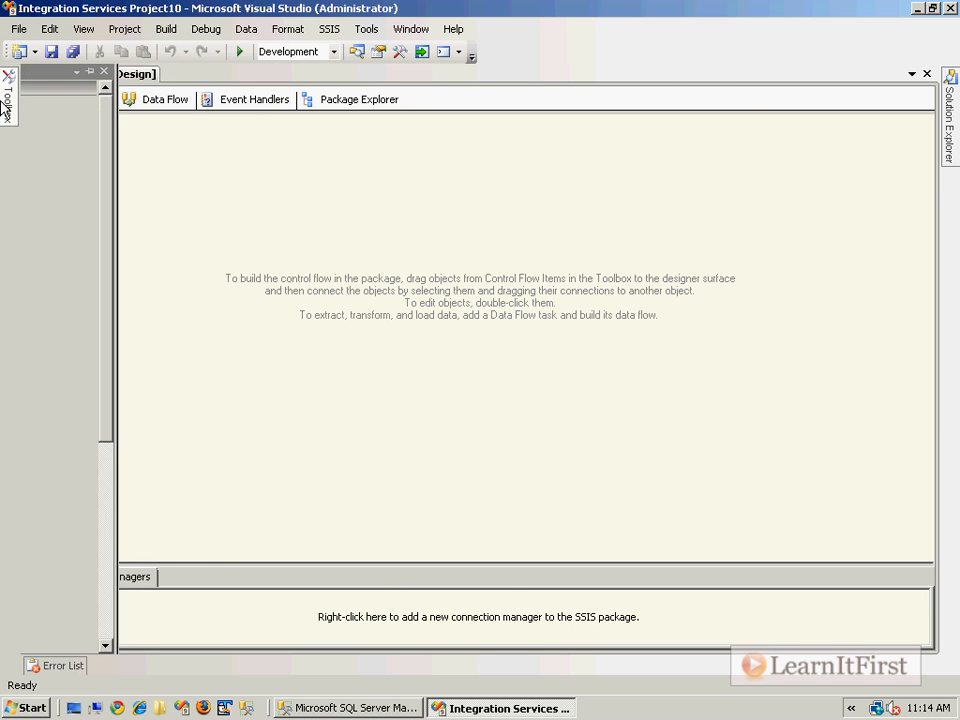
left_click(366, 71)
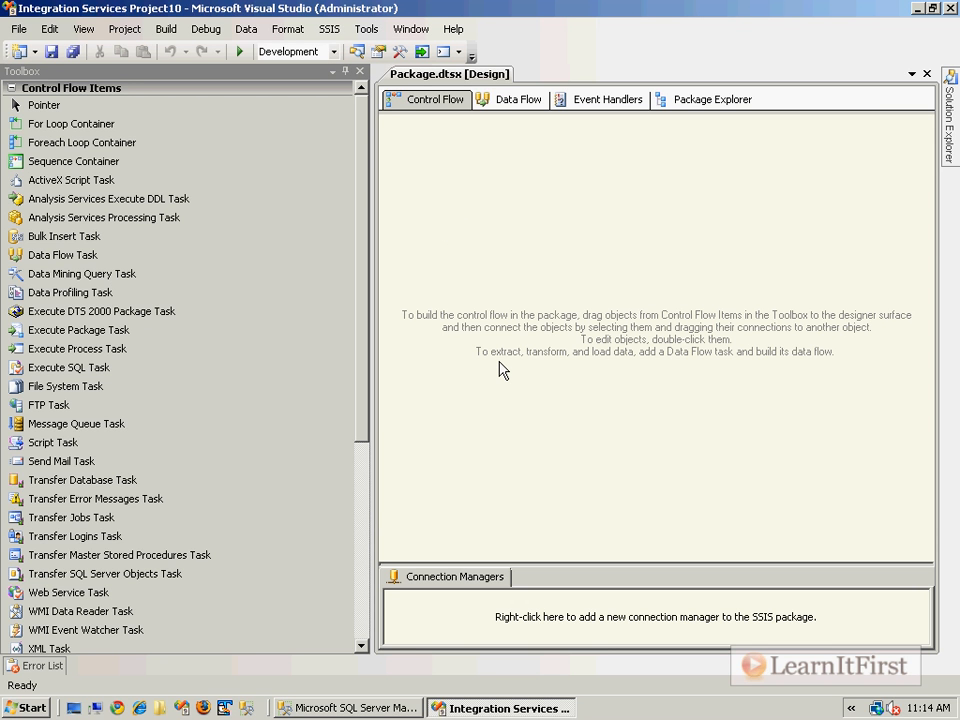
Step: Add a Transfer Database Task to the package's control flow and open its Databases settings for editing
left_click_drag(360, 186, 390, 393)
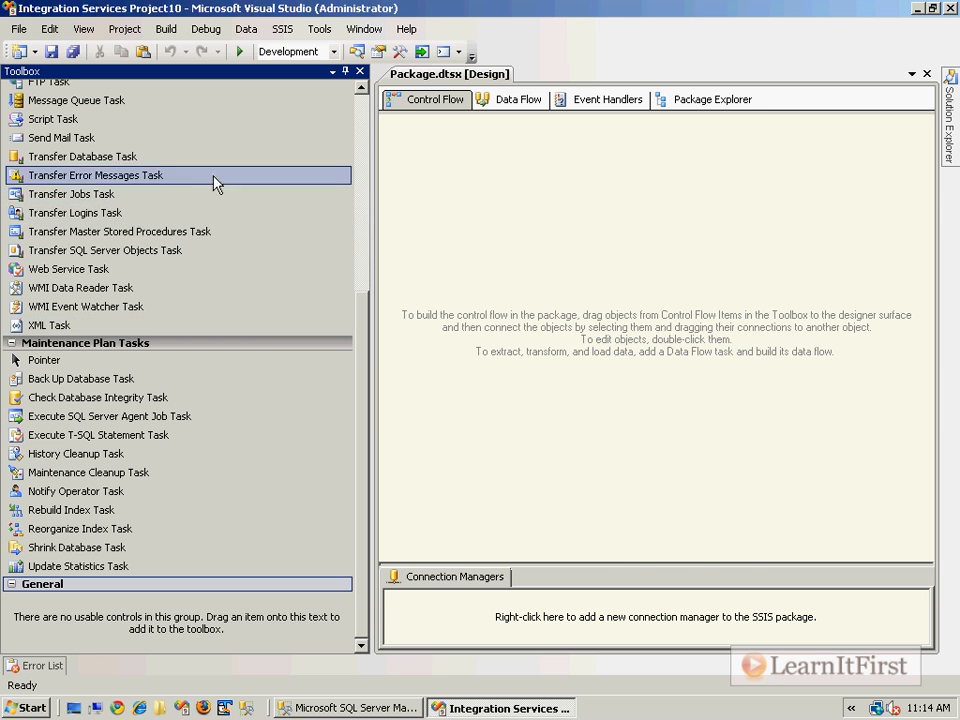
left_click_drag(97, 165, 468, 188)
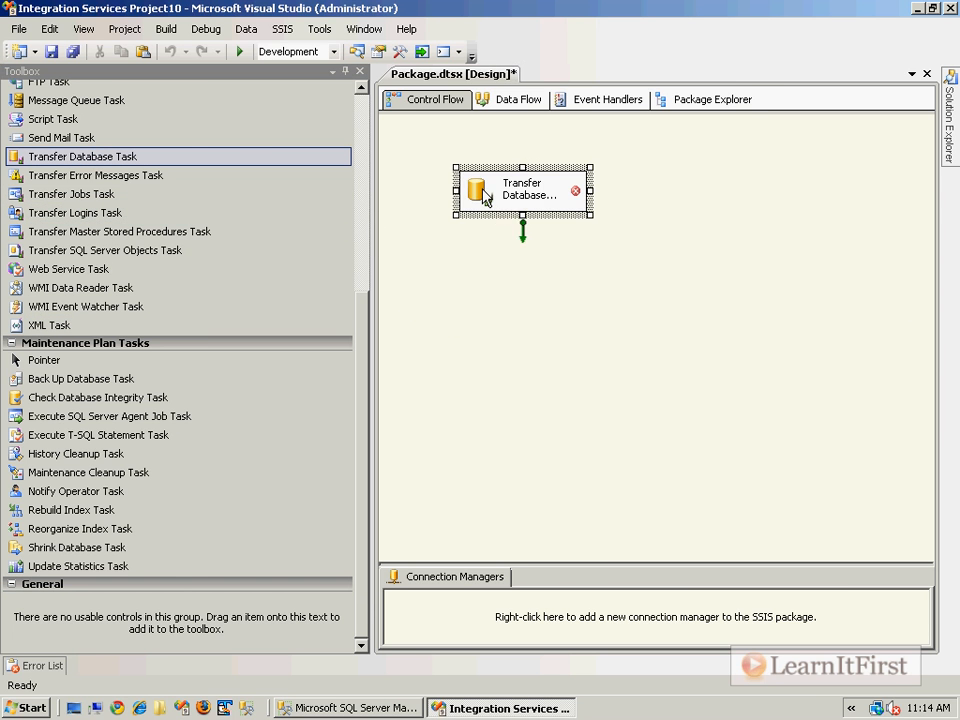
double_click(485, 198)
left_click(278, 209)
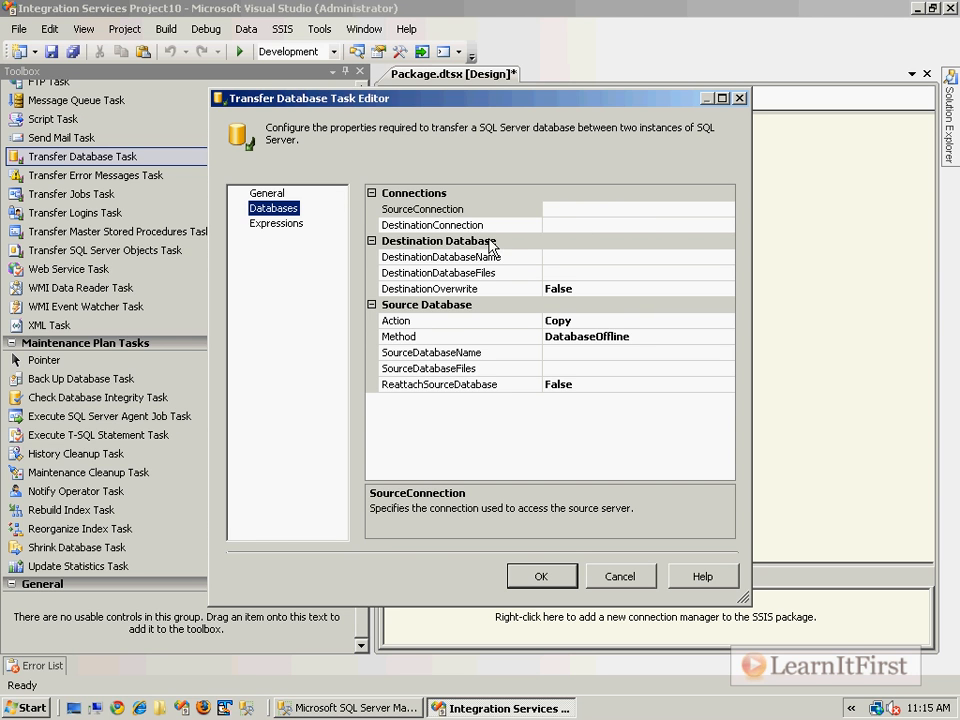
Step: Examine the available choices for the Transfer Database Task's SourceConnection and Action properties
left_click(630, 209)
left_click(727, 210)
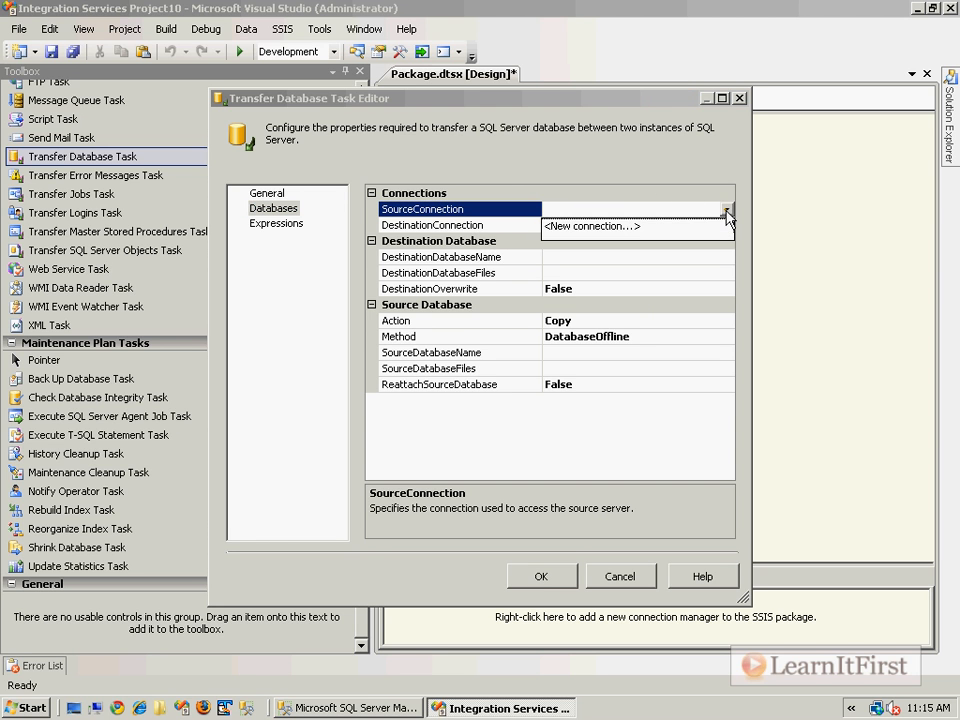
left_click(727, 211)
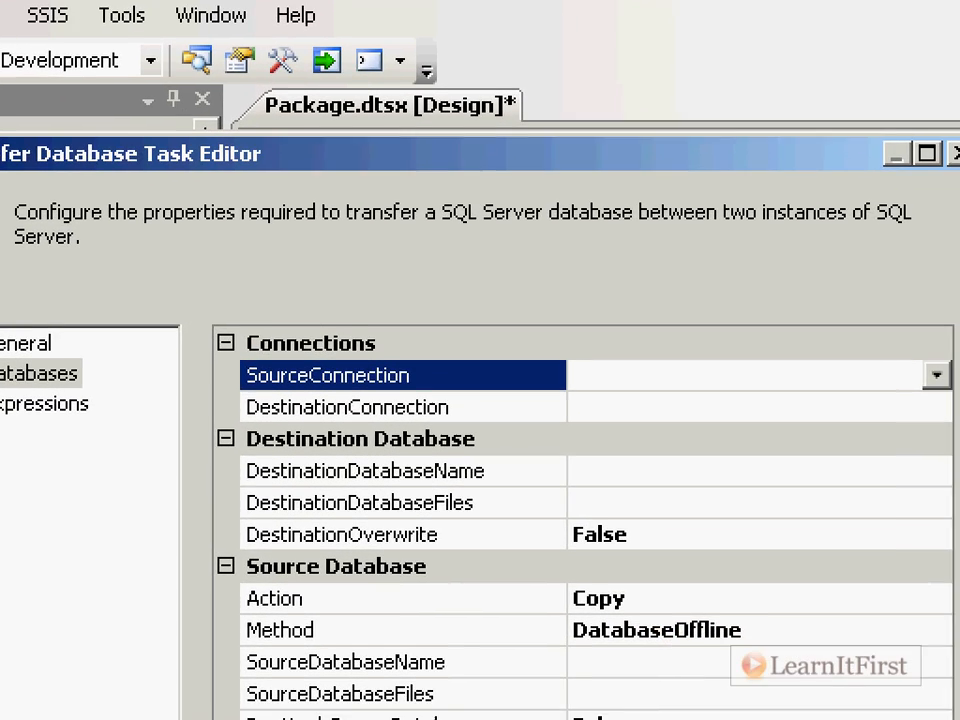
left_click_drag(346, 241, 913, 242)
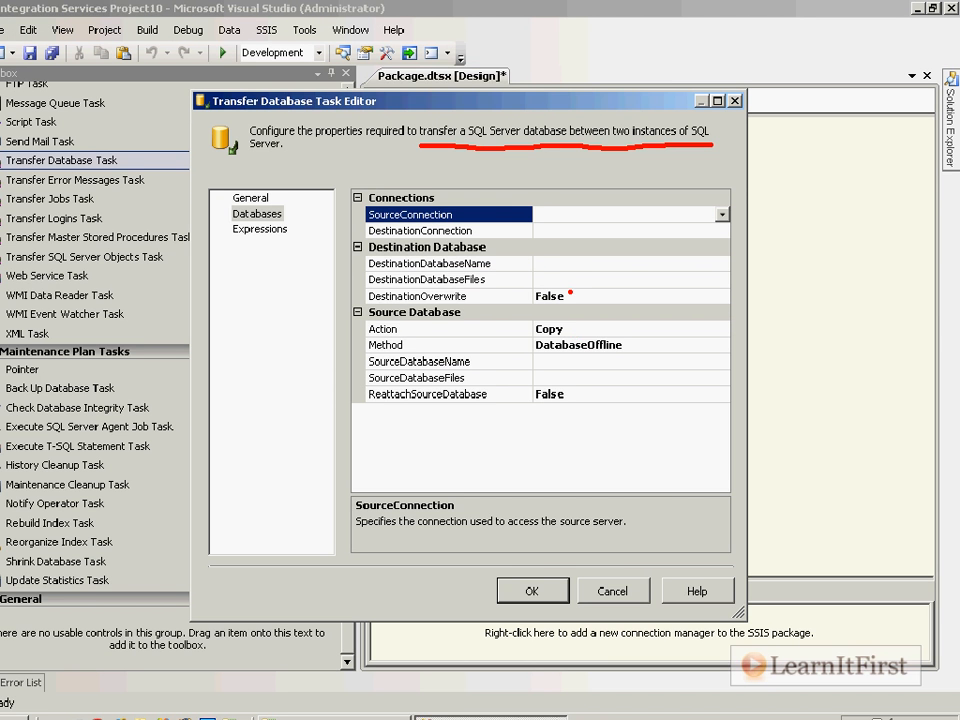
left_click(702, 327)
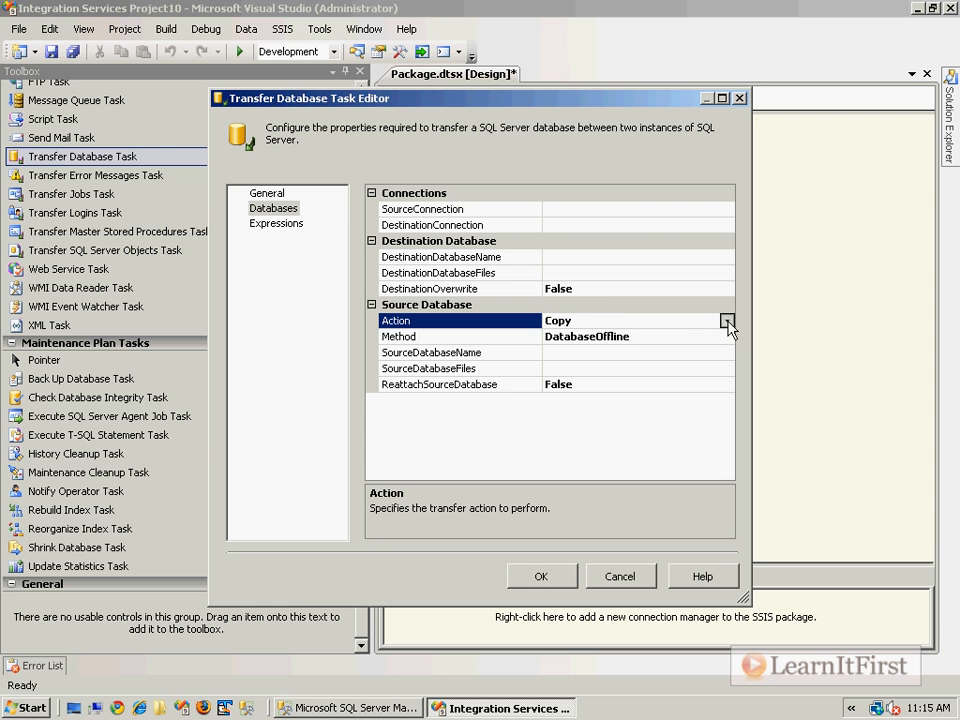
left_click(723, 329)
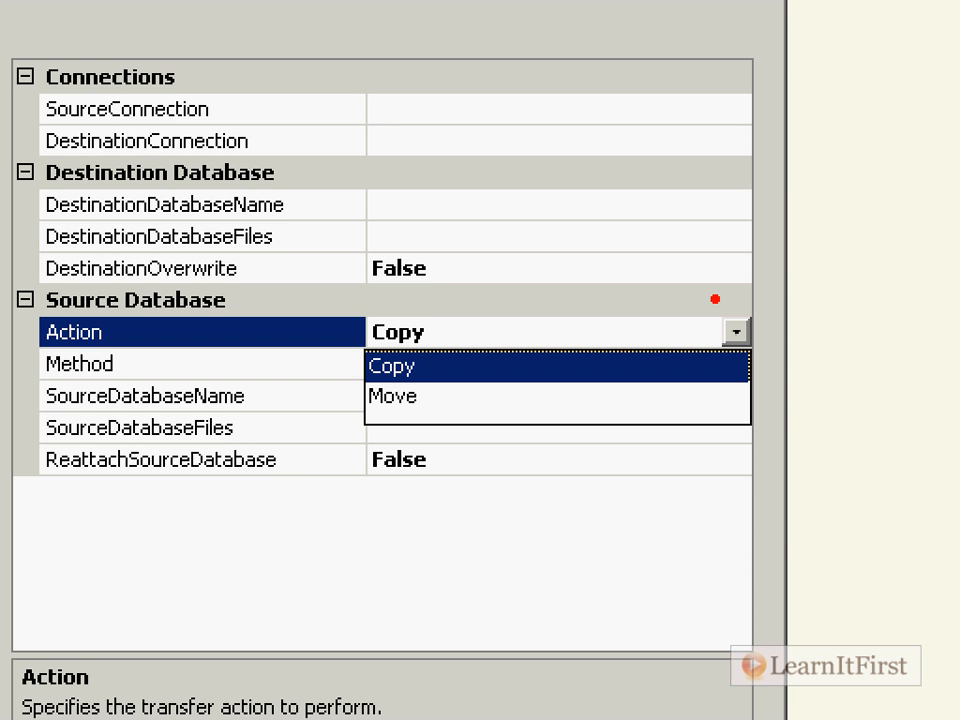
key("Escape")
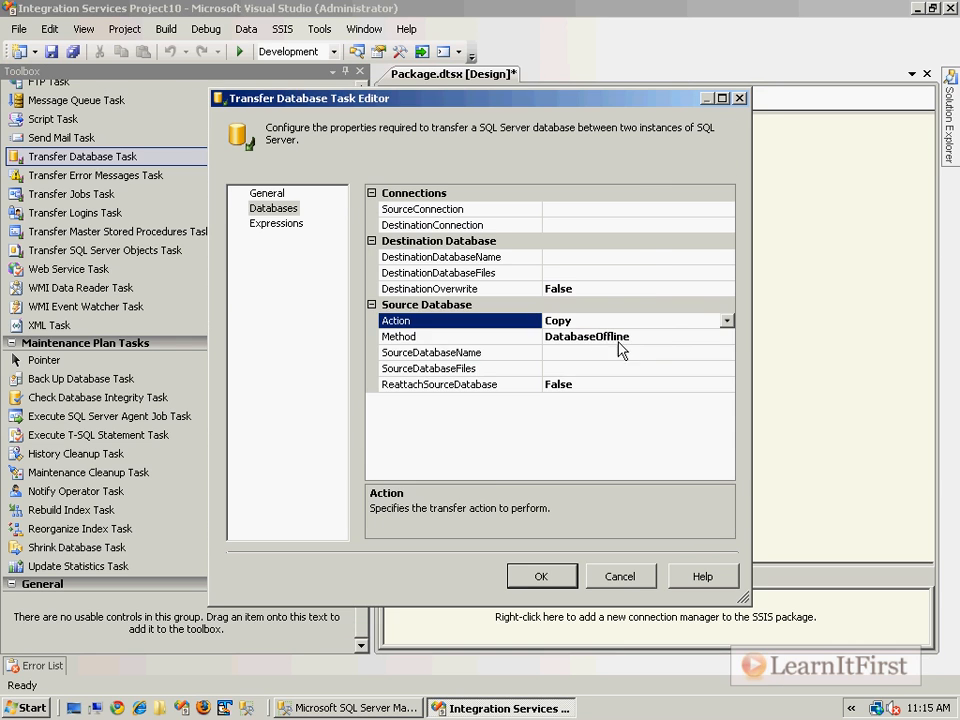
Step: Examine the transfer choices of the Method property, and close the task editor without saving changes
left_click(657, 343)
left_click(727, 337)
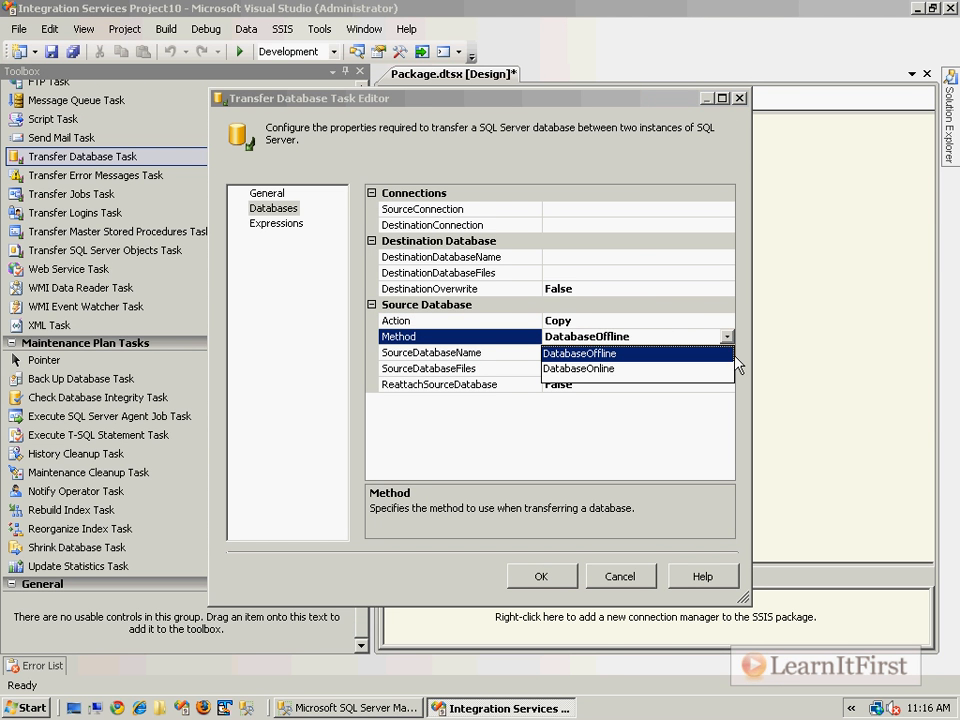
key("ctrl+1")
left_click(482, 360)
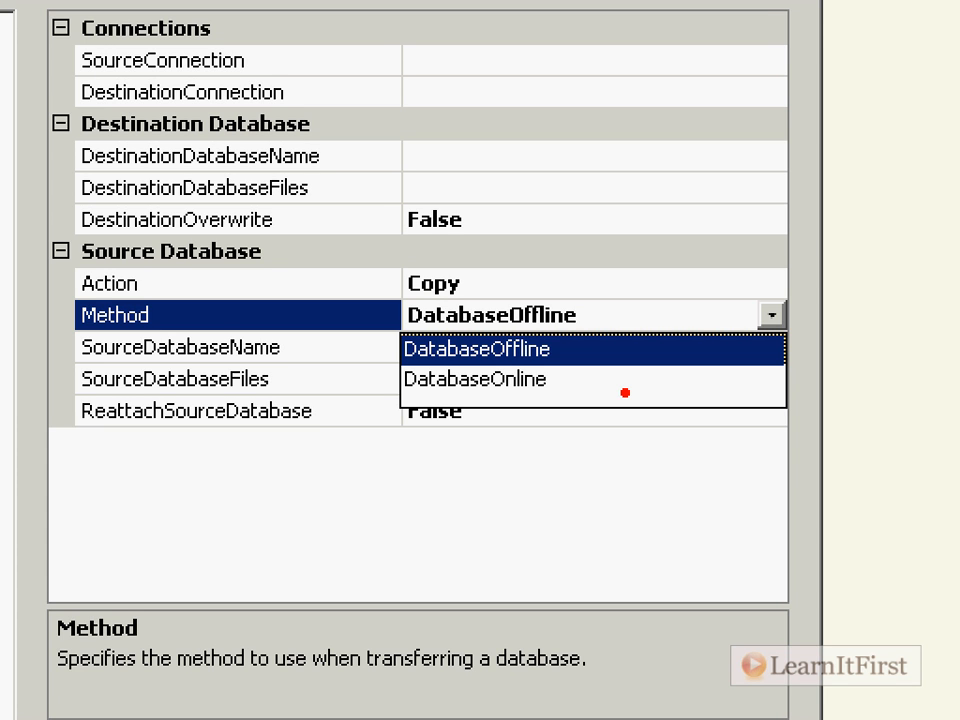
left_click_drag(268, 456, 195, 547)
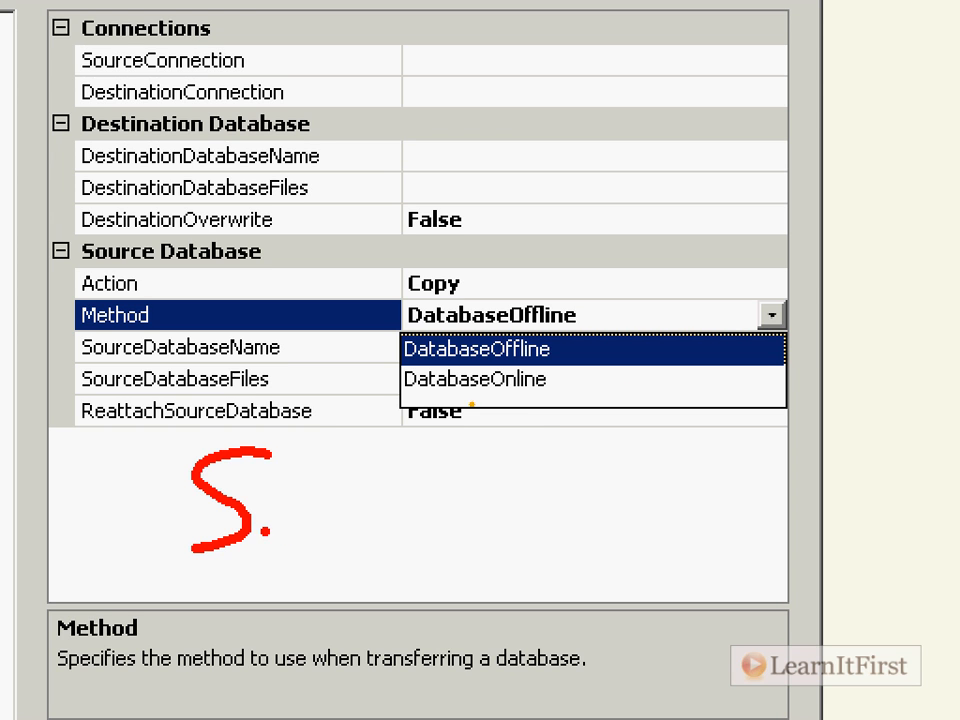
left_click_drag(265, 562, 397, 536)
left_click_drag(470, 476, 478, 482)
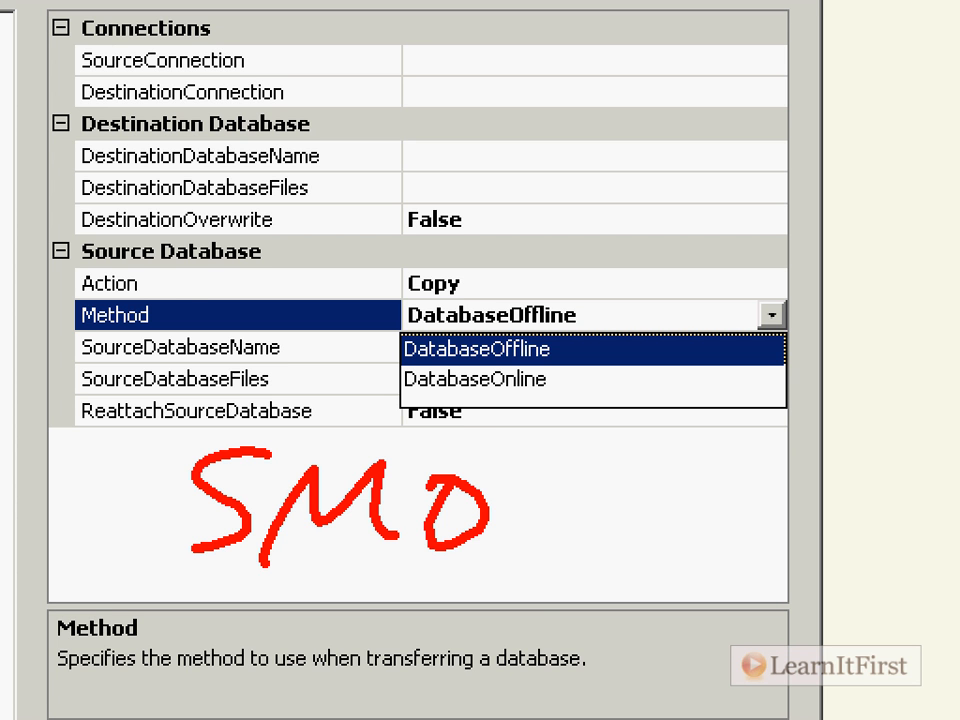
key("Escape")
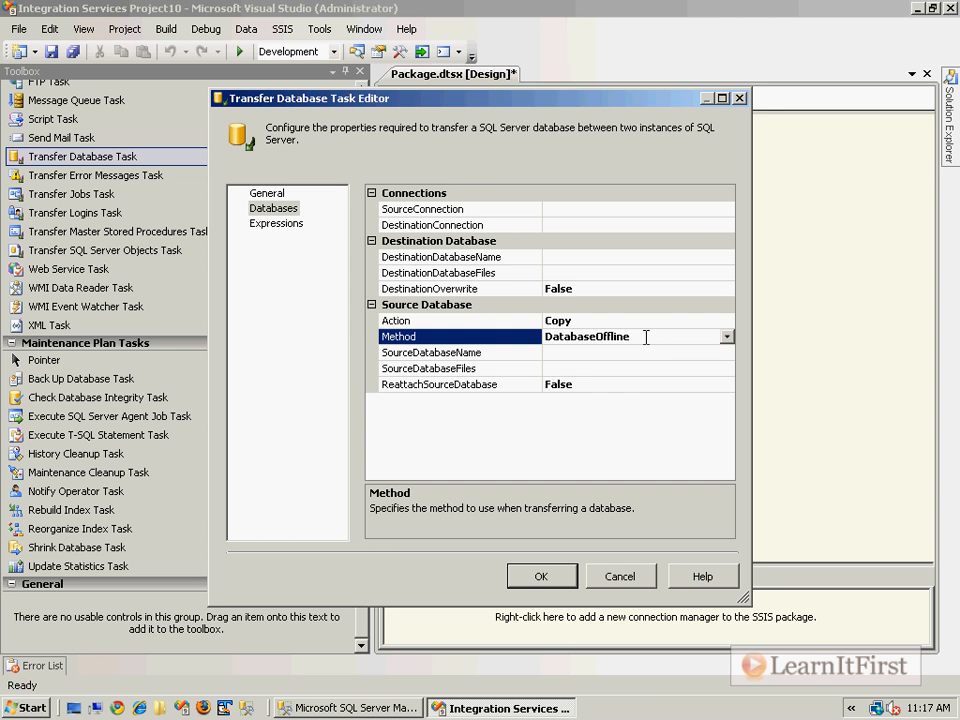
left_click(638, 577)
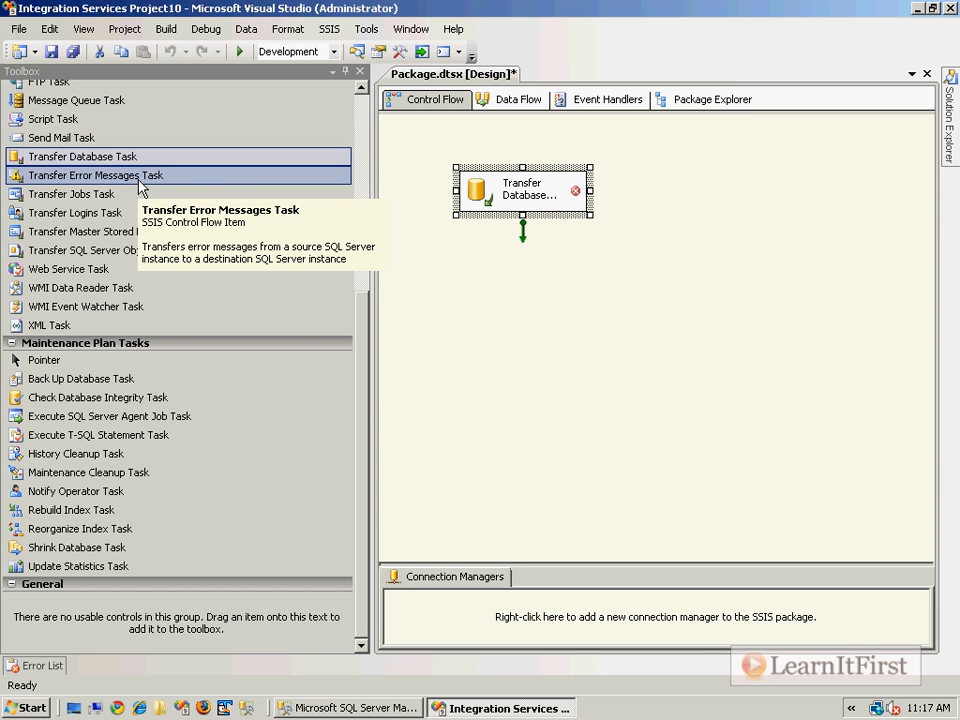
Step: Switch to SQL Server Management Studio, run SELECT * FROM sys.messages WHERE message_id > 50000 in a new query, and close Object Explorer
left_click(351, 708)
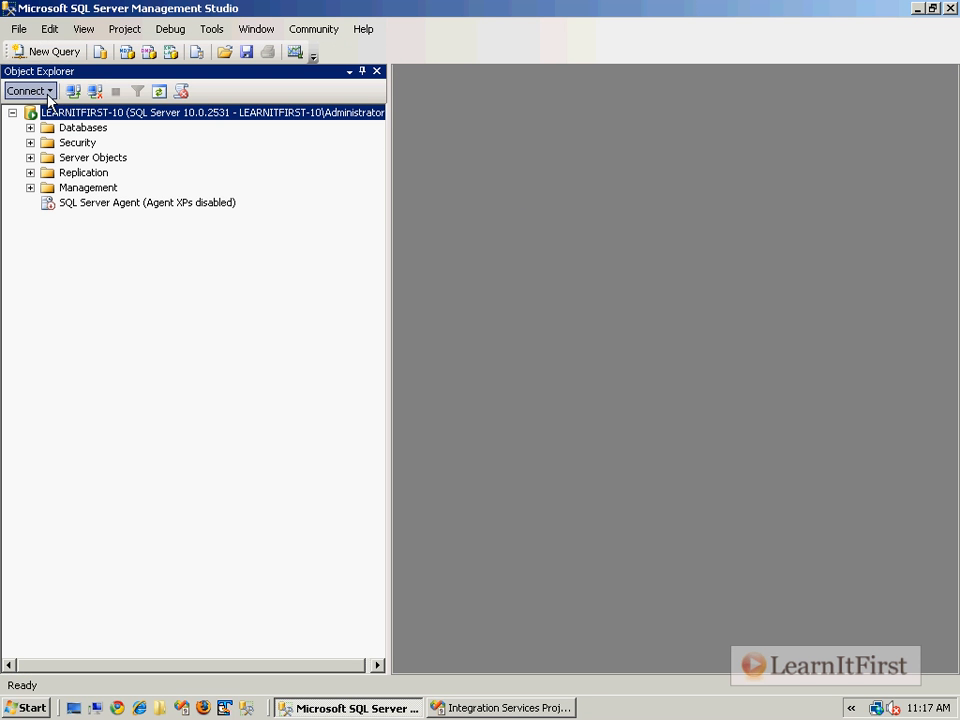
left_click(40, 51)
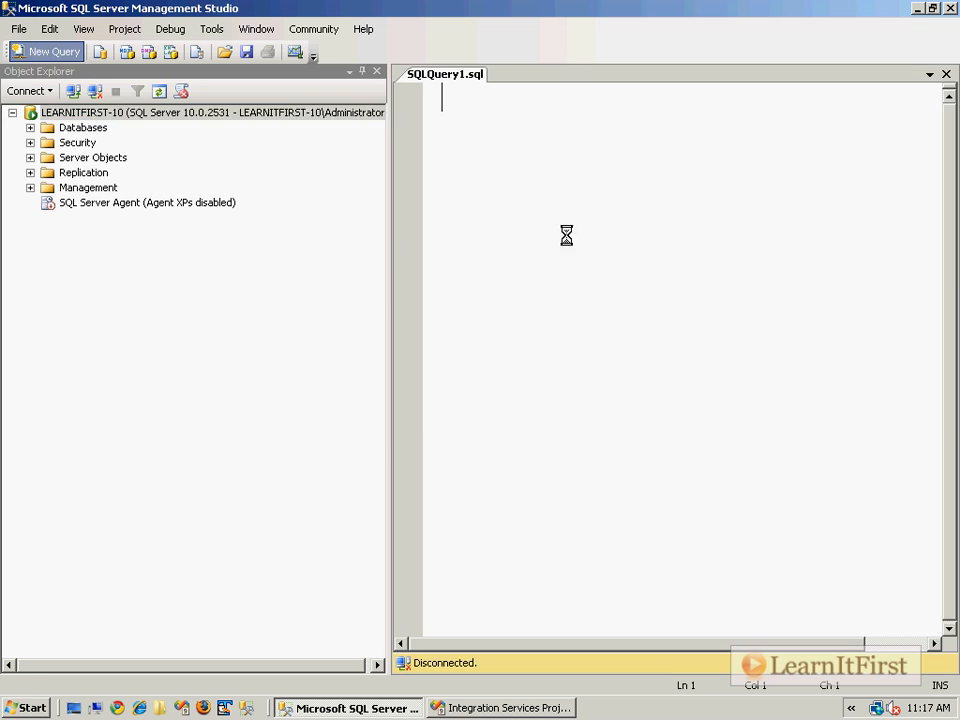
type("SELECT ")
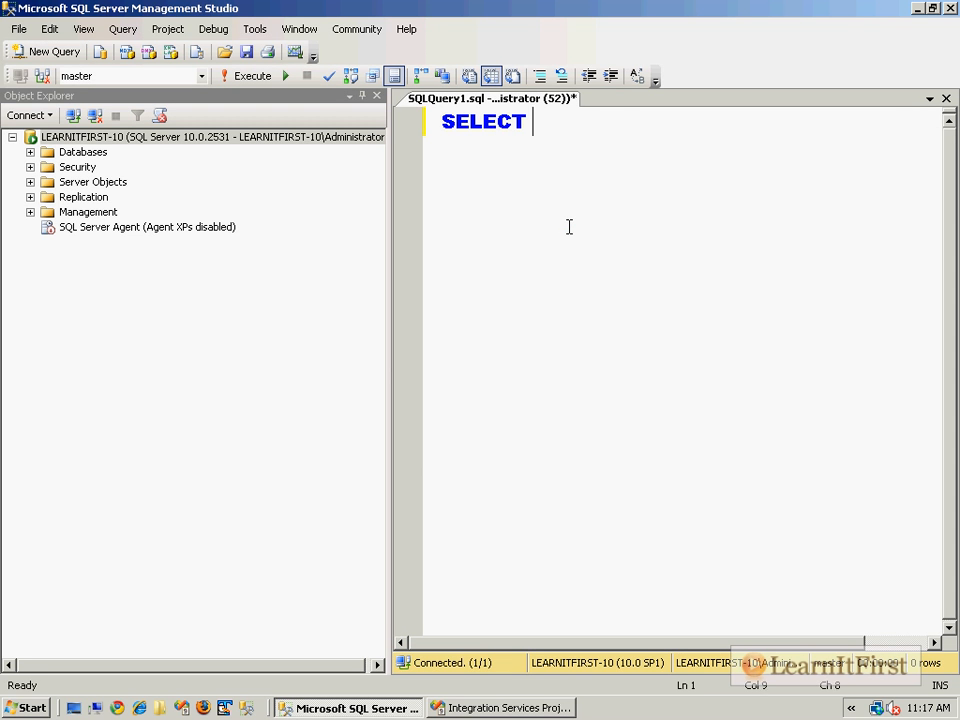
type("* FROM sys.messages")
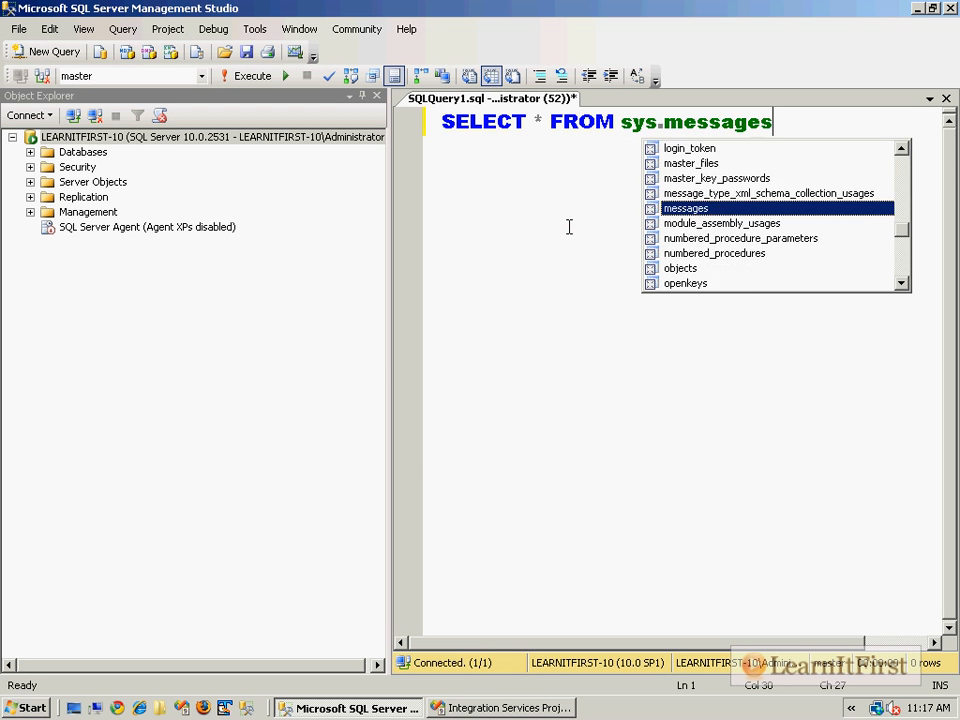
key("Return")
type("WHERE message_id")
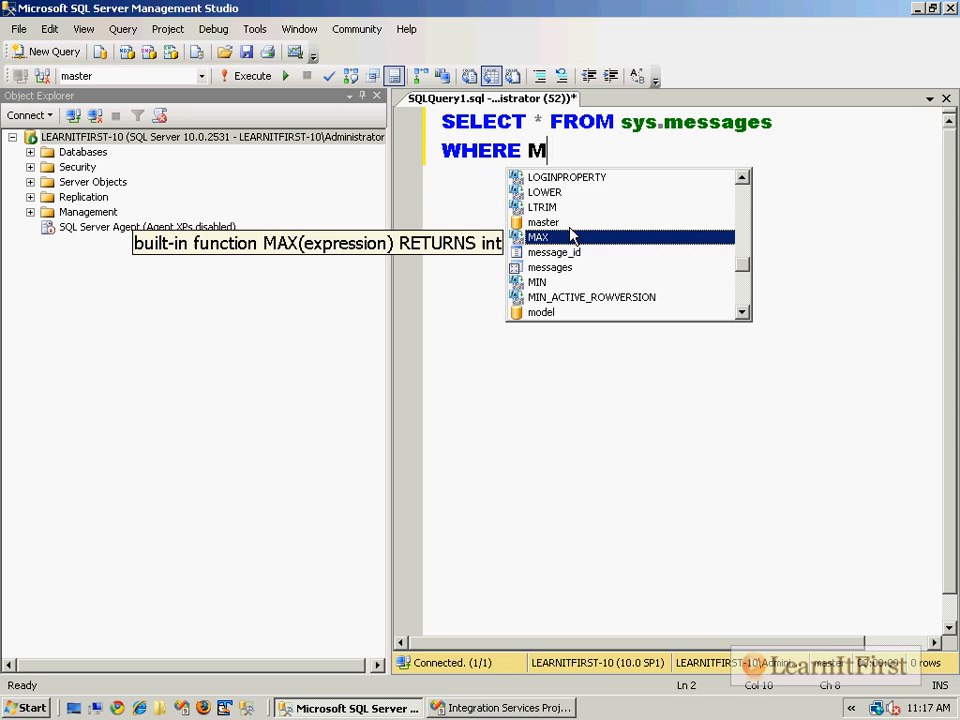
type("50000")
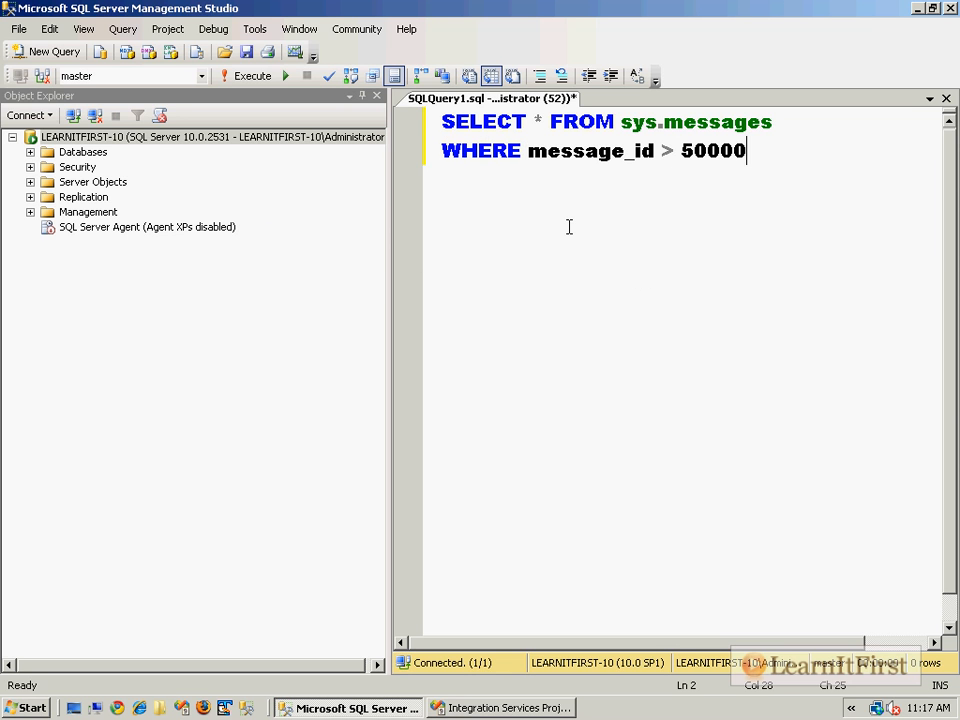
key("F5")
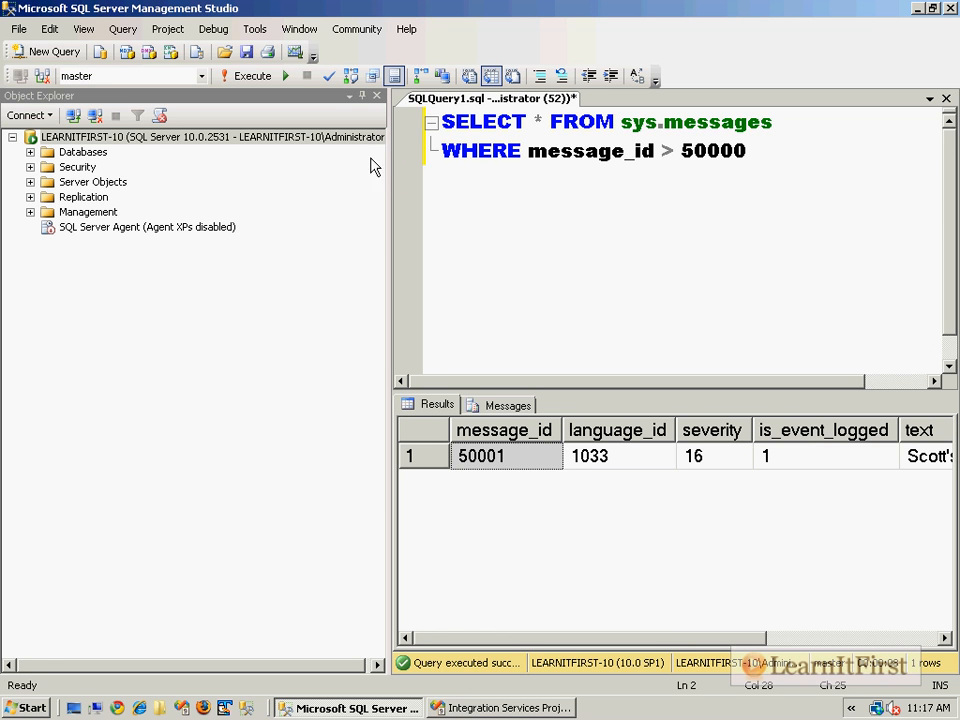
left_click(506, 467)
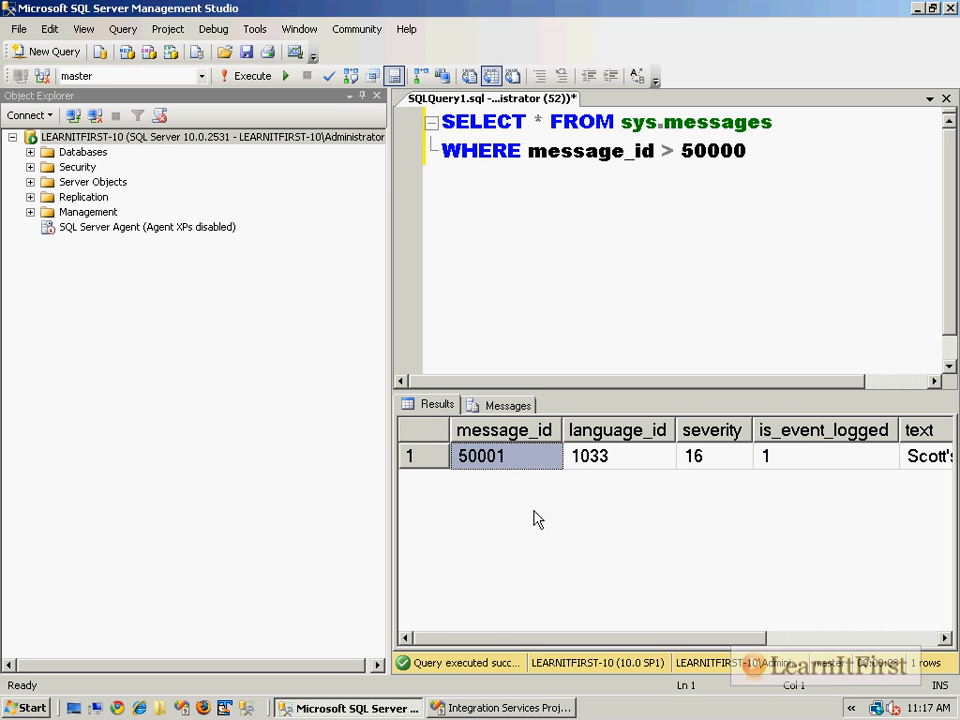
left_click(377, 96)
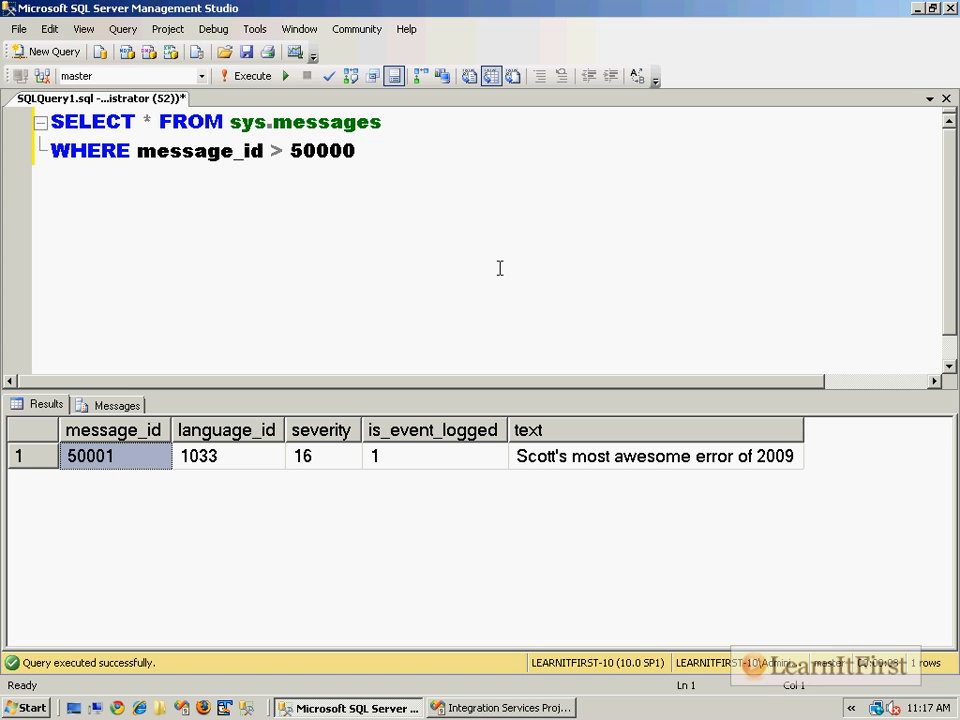
Step: Start an EXEC sp_addmessage statement below the sys.messages query, separated by a blank line
left_click(475, 275)
key("Return")
key("Return")
type("EXEC sp_add")
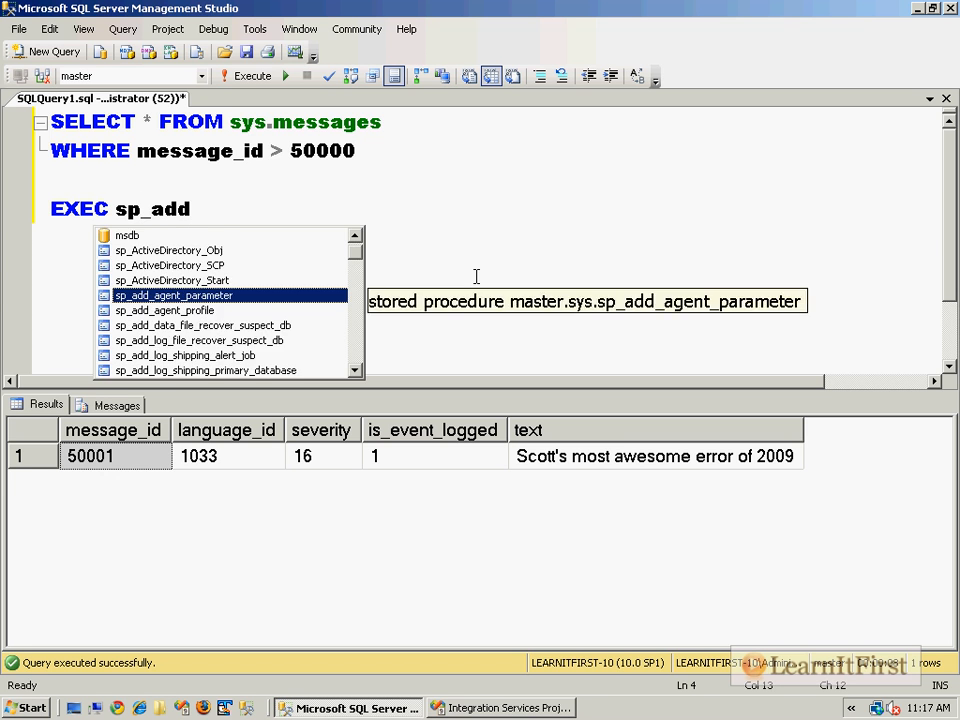
type("_mess")
key("BackSpace")
key("BackSpace")
key("BackSpace")
key("BackSpace")
key("BackSpace")
type("message ")
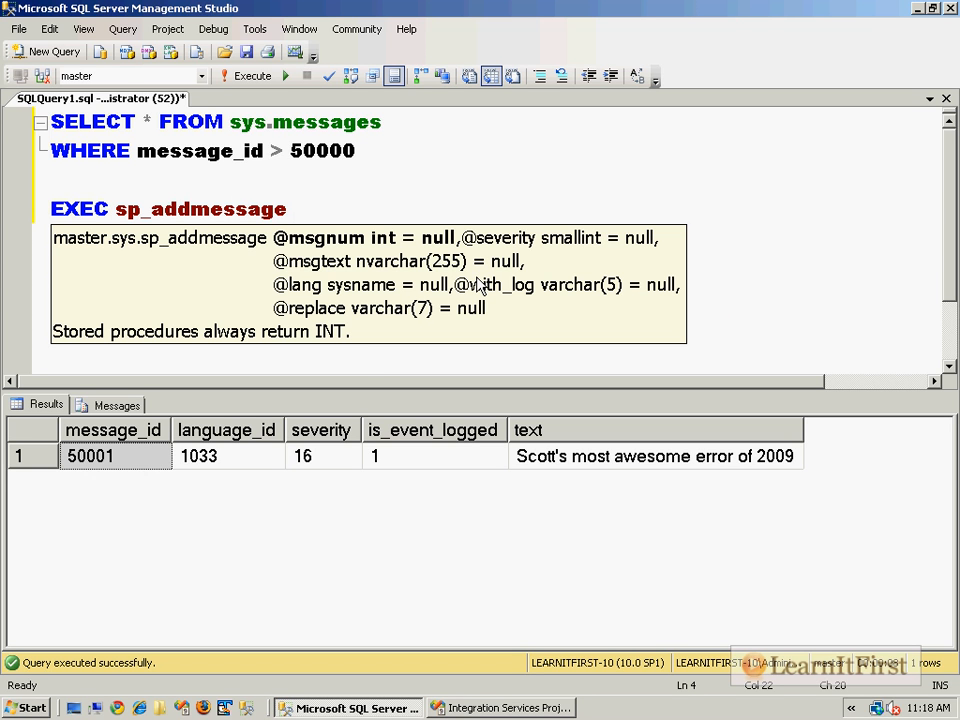
type("50002, ")
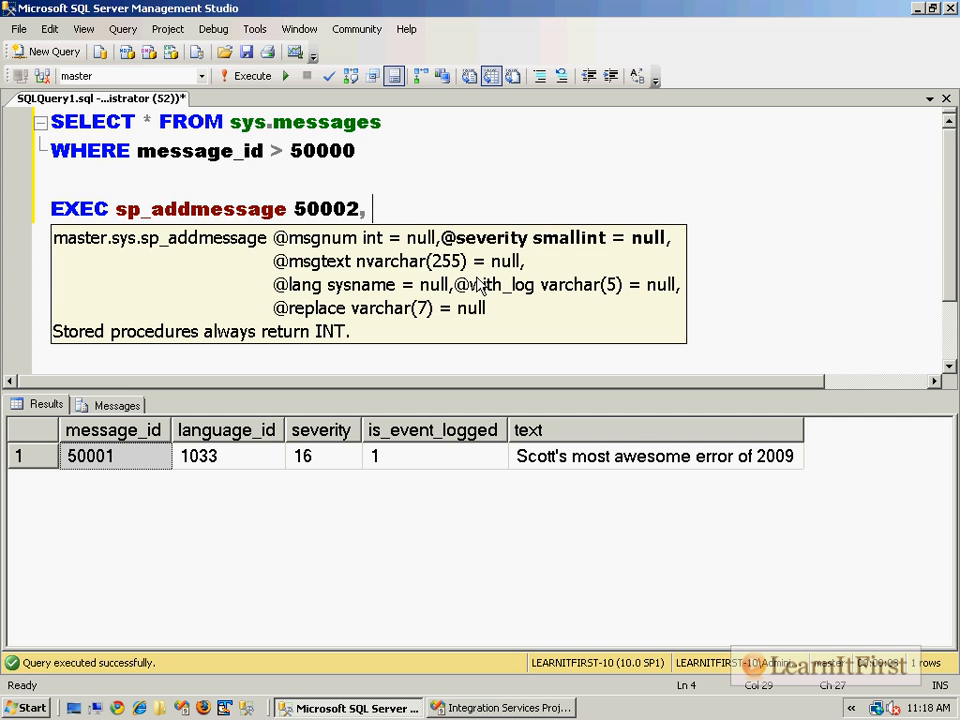
type("16, 'Another ")
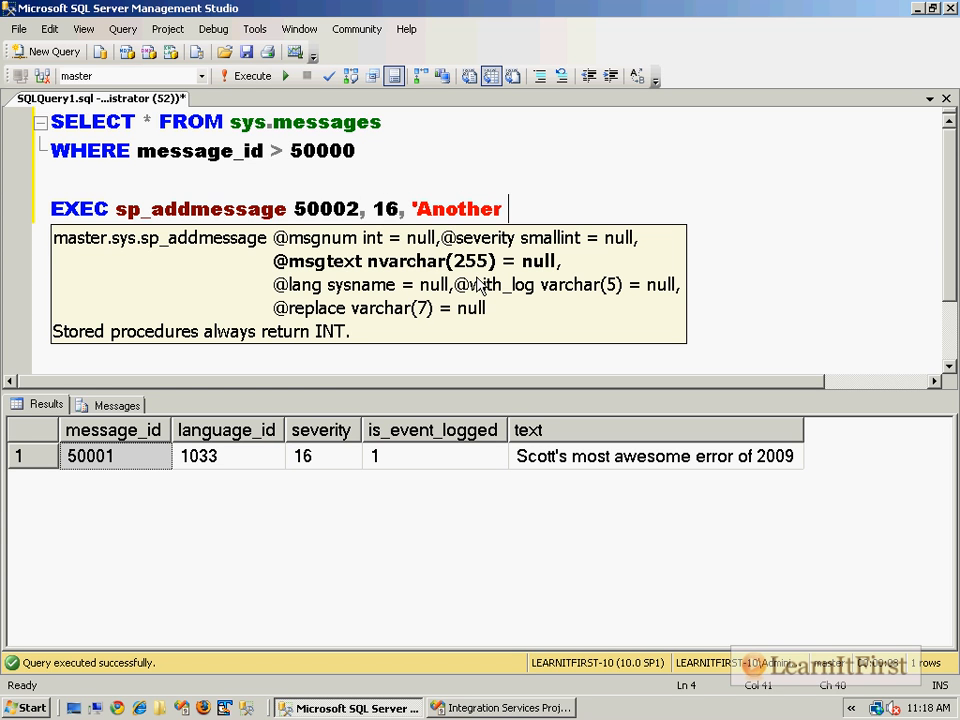
type("bitchin'' message")
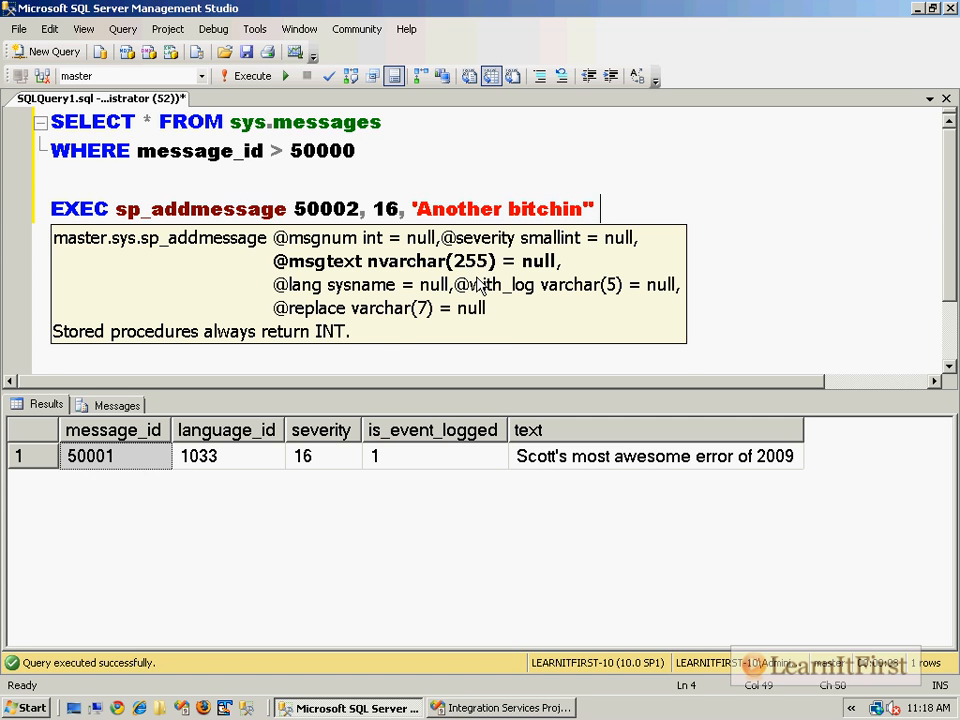
type("'")
Step: Complete the sp_addmessage statement with 50002, 16, 'Another bitchin'' message', and execute only that statement
key("Return")
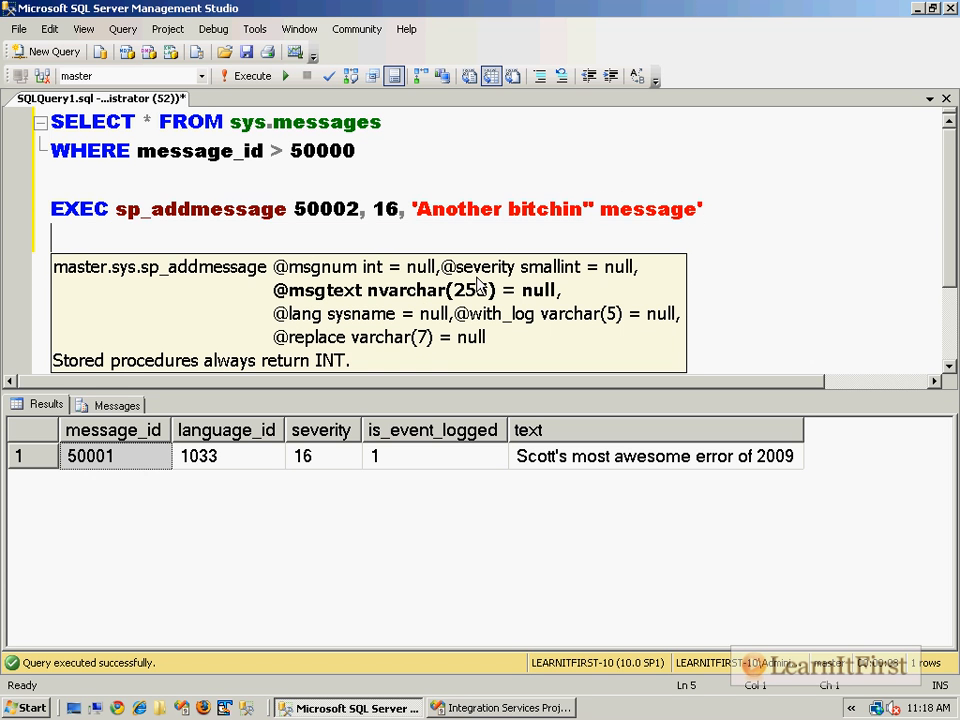
key("BackSpace")
type(",")
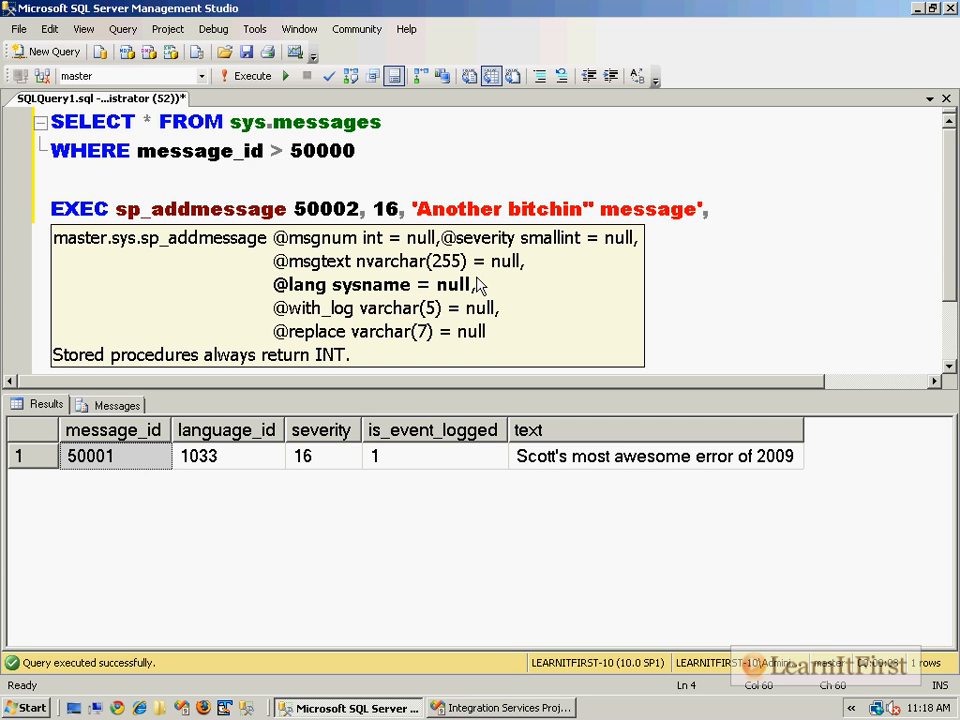
key("BackSpace")
key("BackSpace")
key("shift+Home")
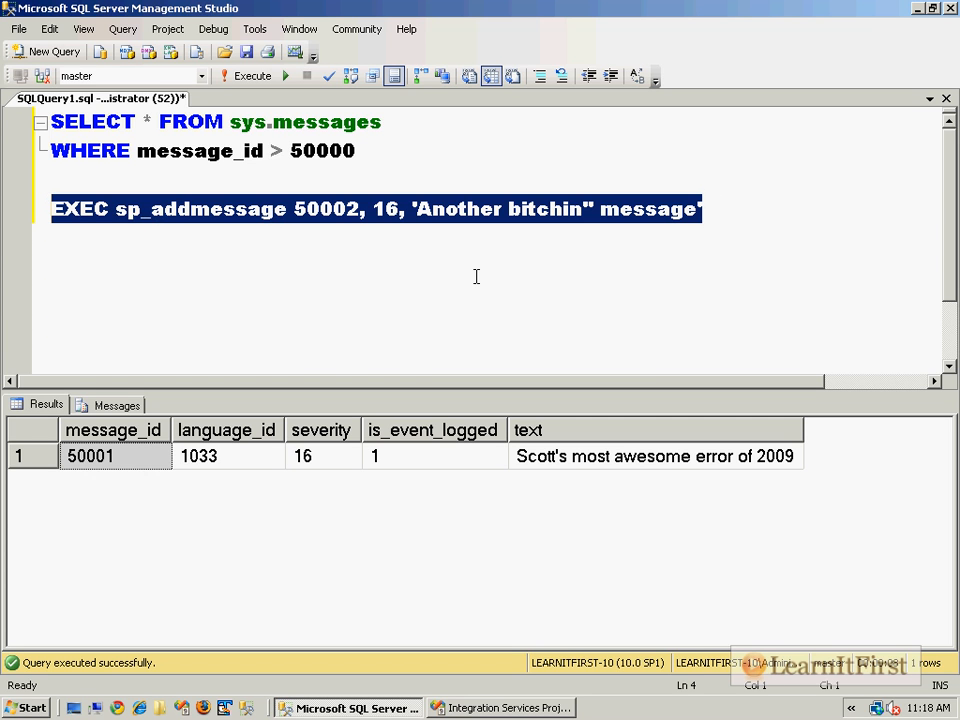
key("F5")
Step: Rerun only the sys.messages query, and examine the row for message 50002 against the doubled apostrophe in the sp_addmessage text
left_click_drag(358, 150, 5, 97)
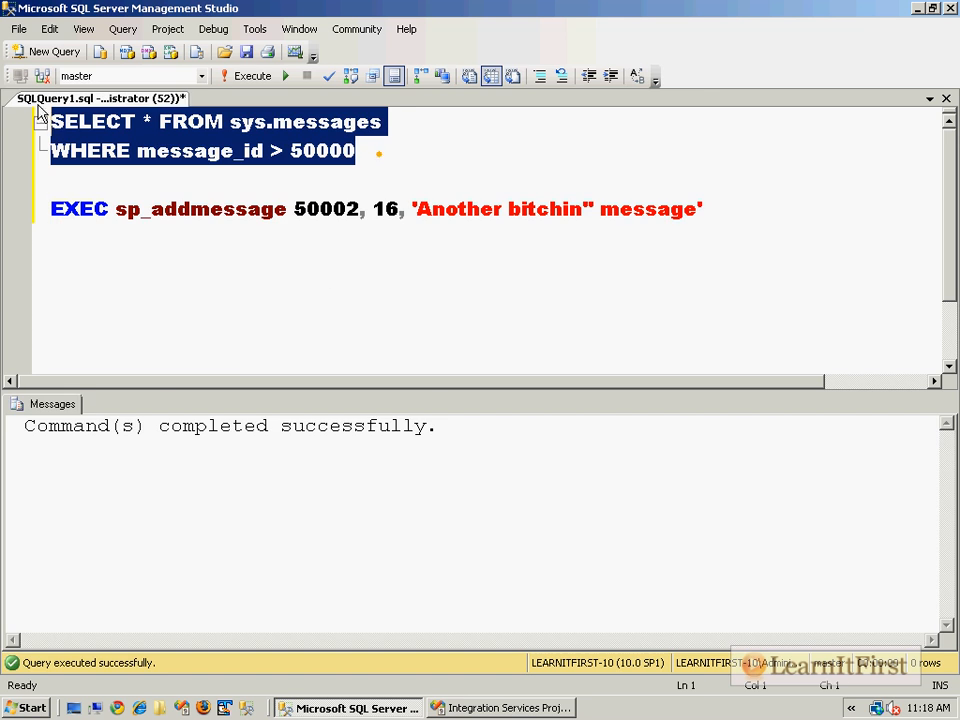
key("F5")
left_click(168, 483)
left_click_drag(175, 490, 814, 525)
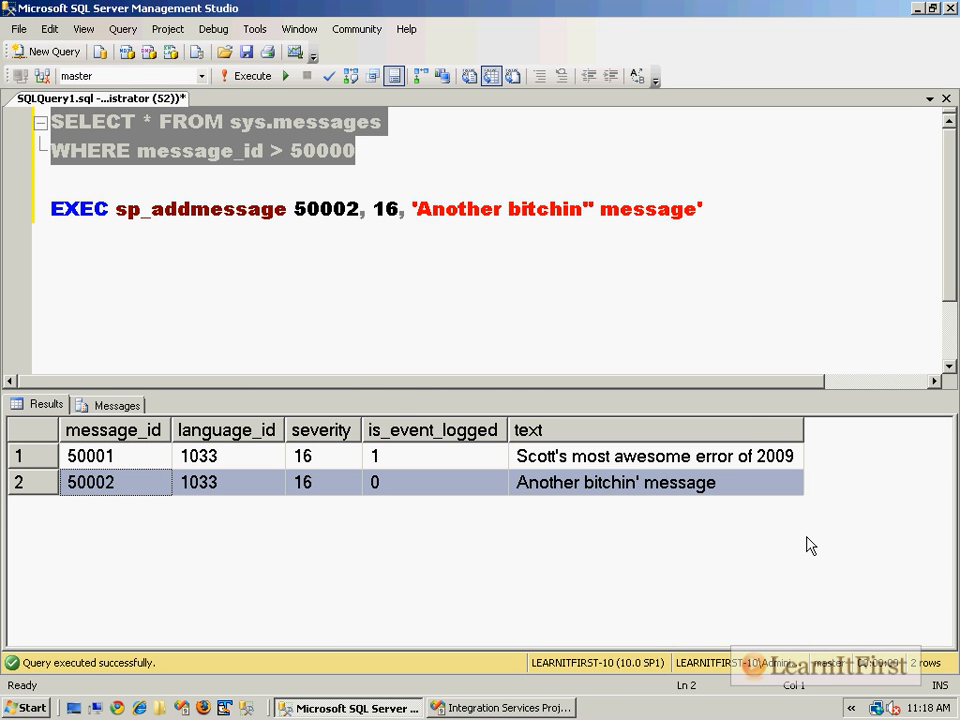
left_click(596, 240)
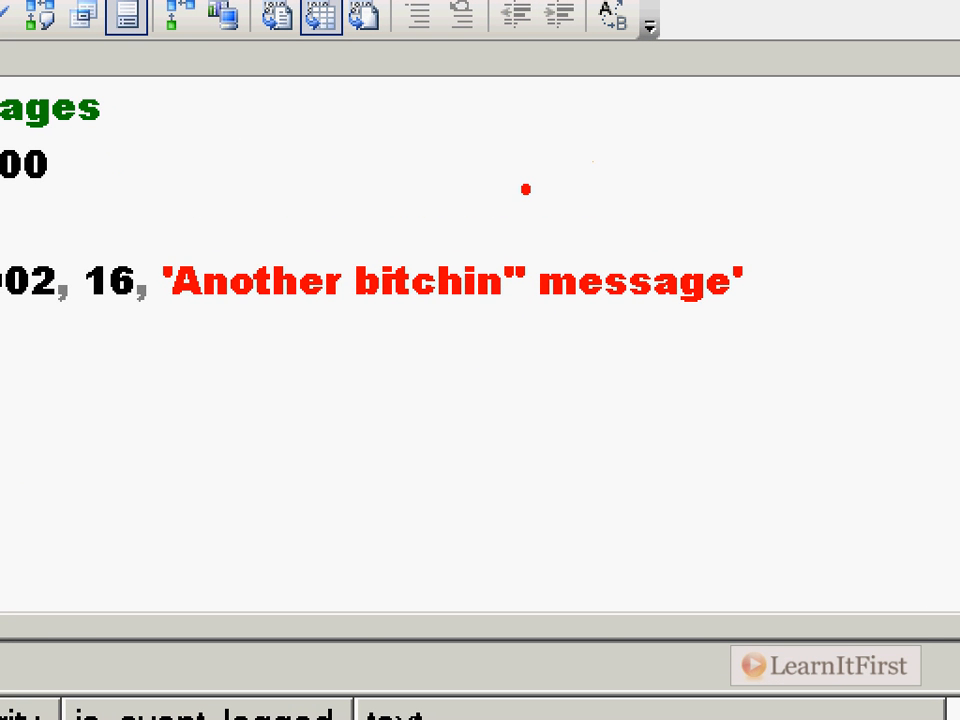
left_click_drag(525, 188, 500, 225)
left_click_drag(550, 185, 540, 233)
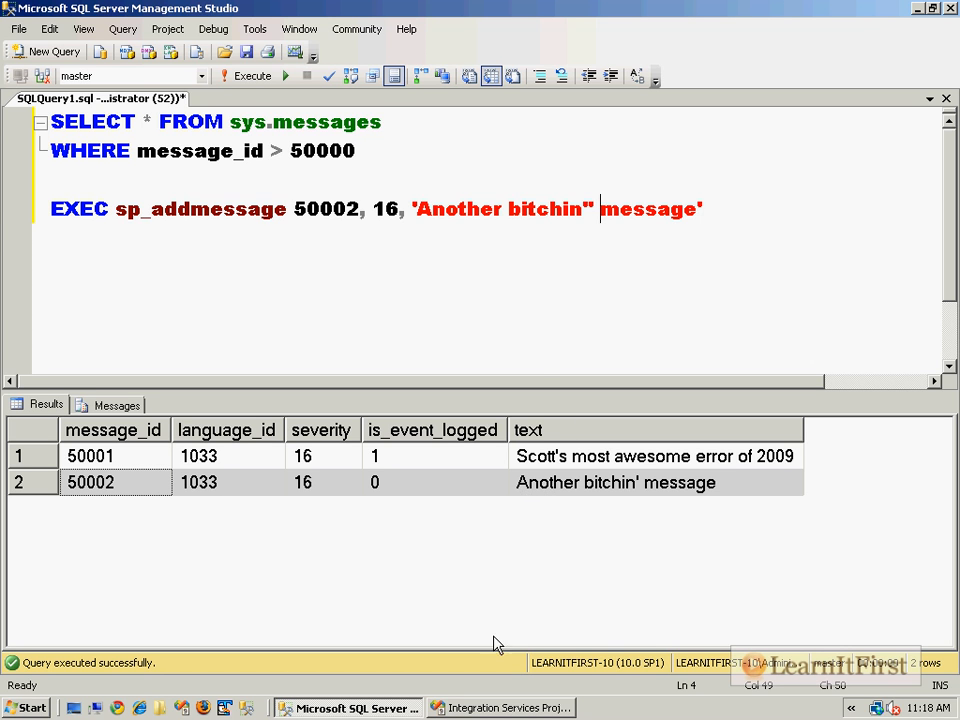
Step: Switch to the Integration Services project in Visual Studio, add a Transfer Error Messages Task below the Transfer Database Task, and open its Messages properties
left_click(500, 708)
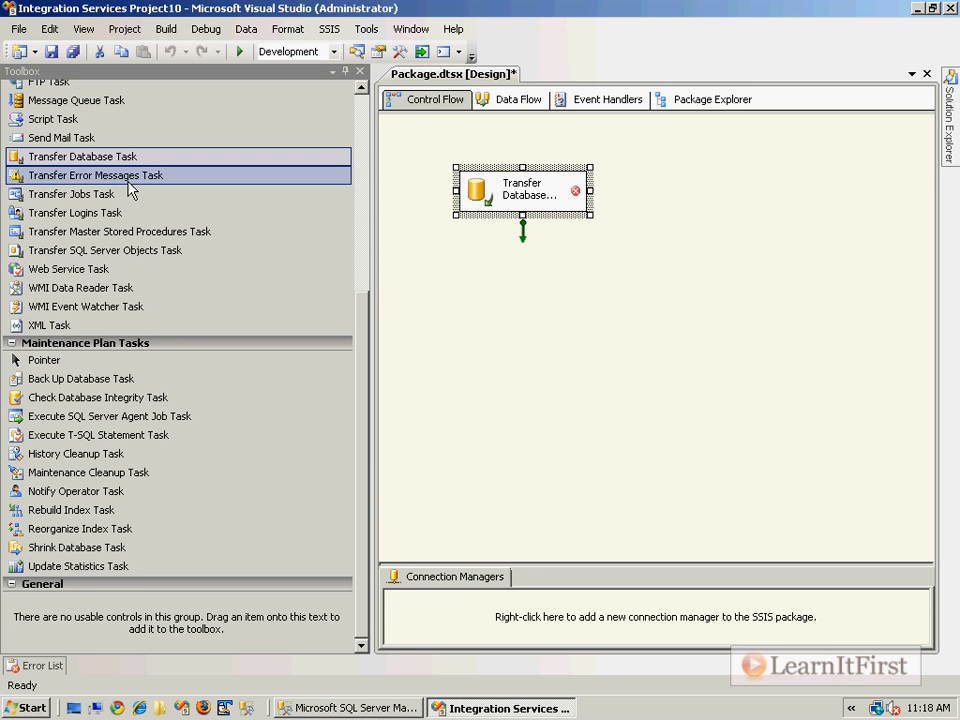
left_click_drag(133, 176, 473, 292)
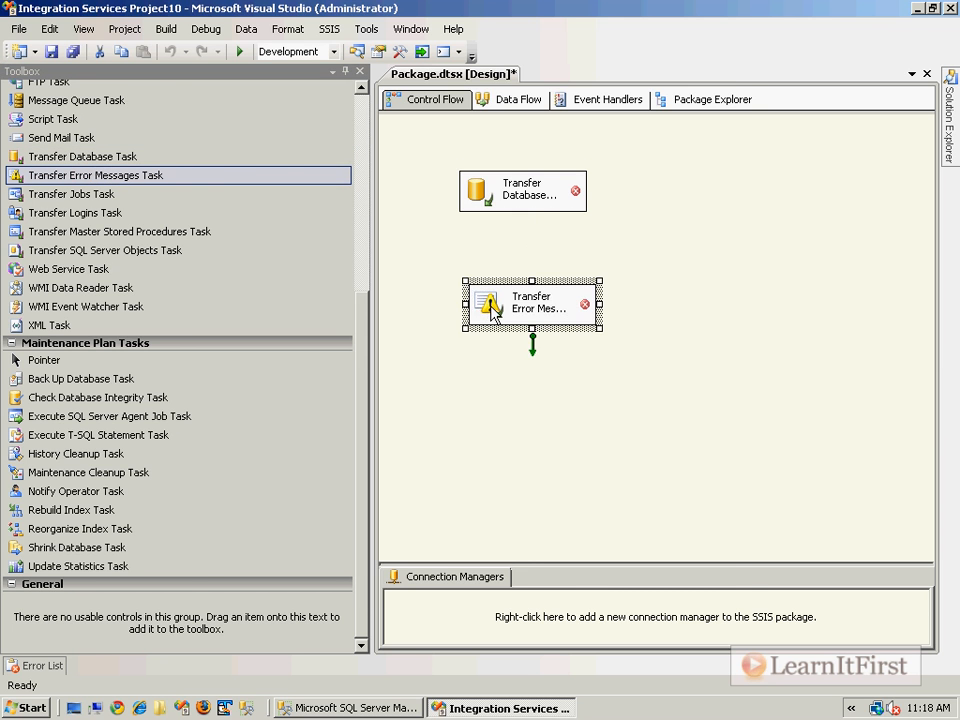
double_click(490, 306)
left_click(271, 208)
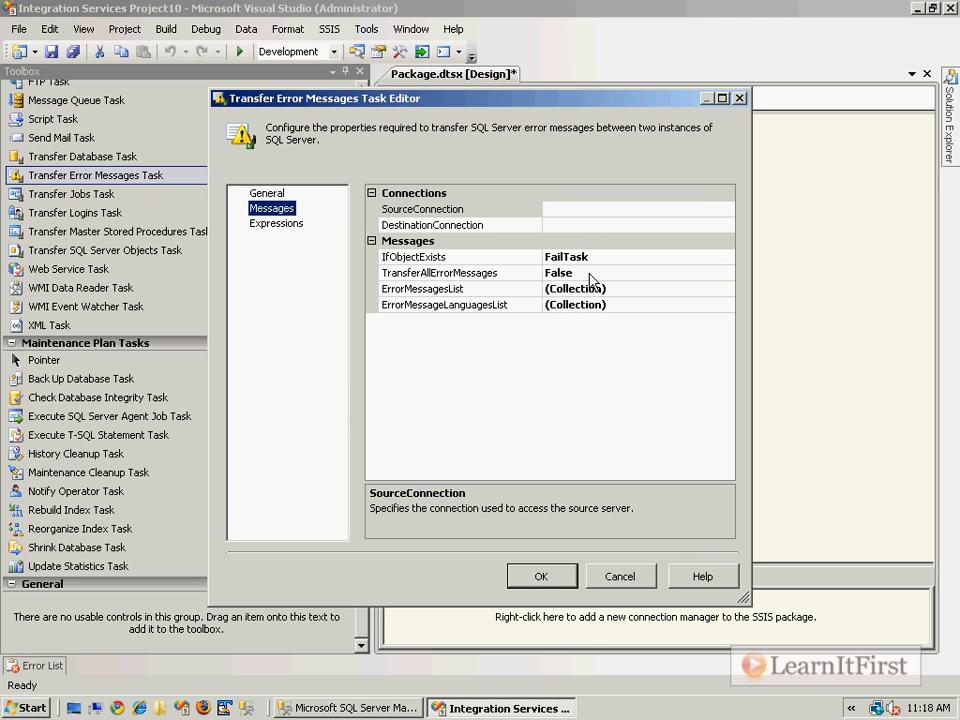
Step: Examine the SourceConnection and DestinationConnection properties of the Transfer Error Messages Task, and close its editor without saving changes
left_click(591, 209)
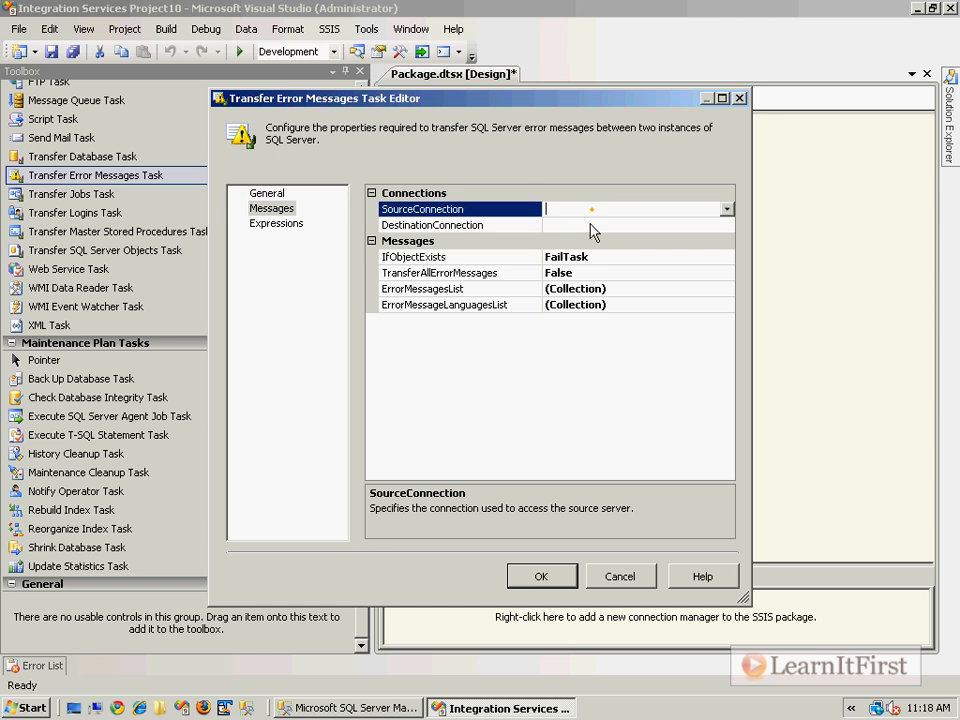
left_click(592, 224)
left_click(597, 209)
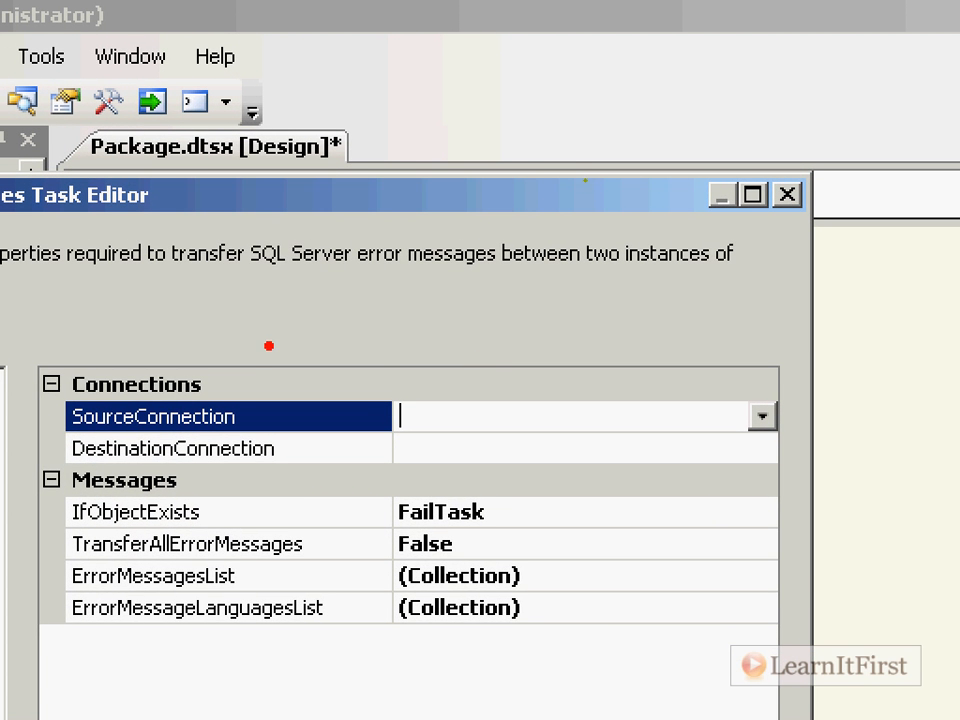
mouse_move(123, 224)
left_mouse_down()
mouse_move(663, 283)
mouse_move(636, 232)
mouse_move(112, 224)
left_mouse_up()
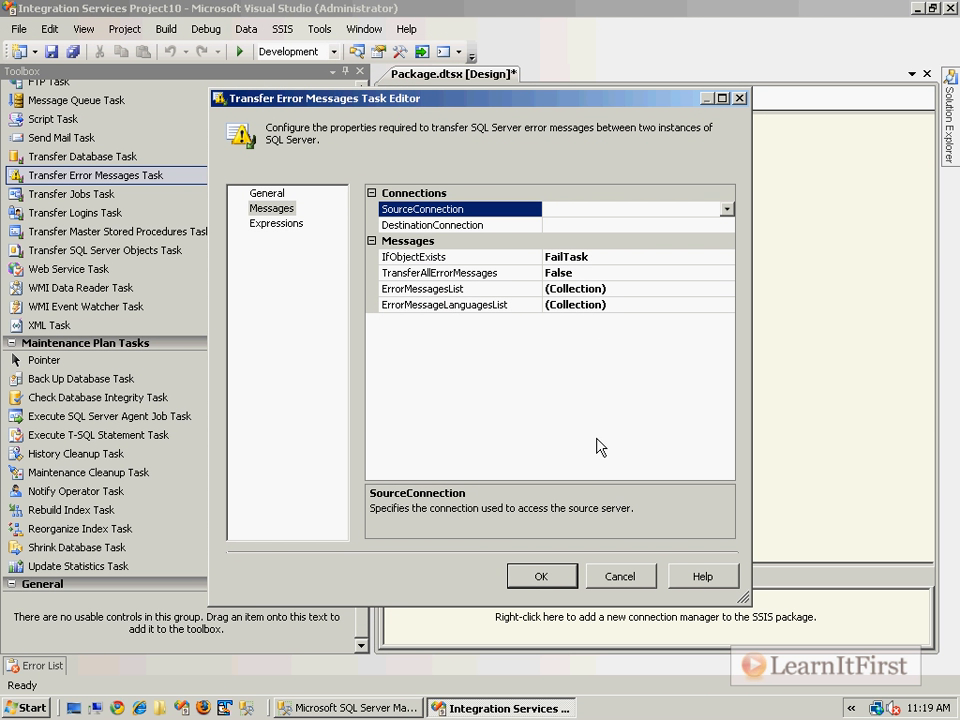
left_click(617, 576)
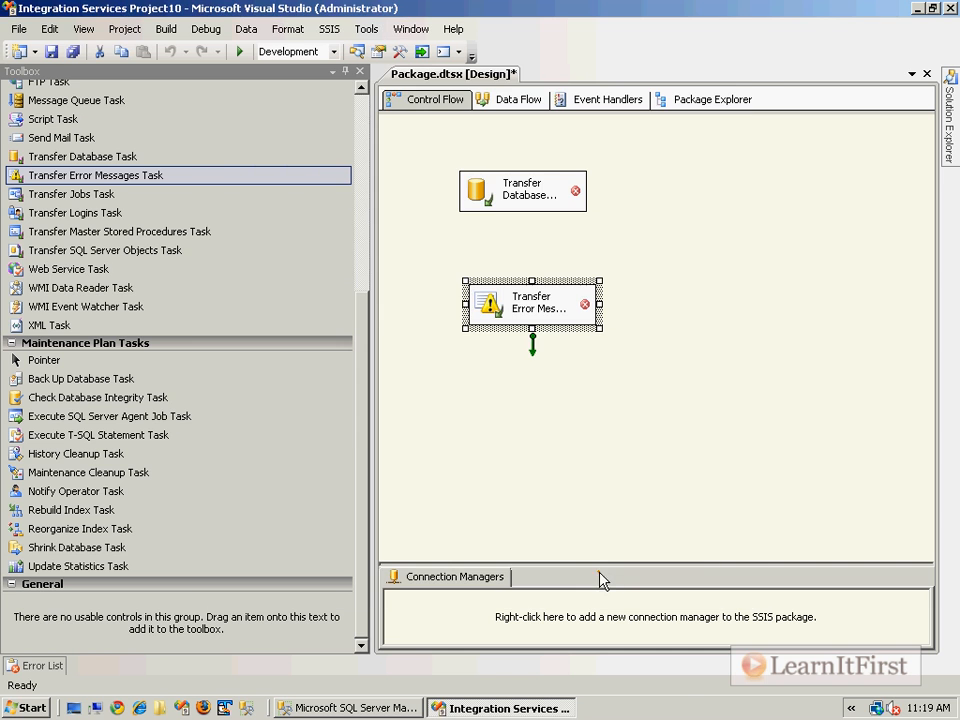
Step: Switch to SQL Server Management Studio to review the custom message text in the results, and return to the Integration Services project
left_click(345, 707)
left_click_drag(663, 488, 564, 474)
left_click(497, 707)
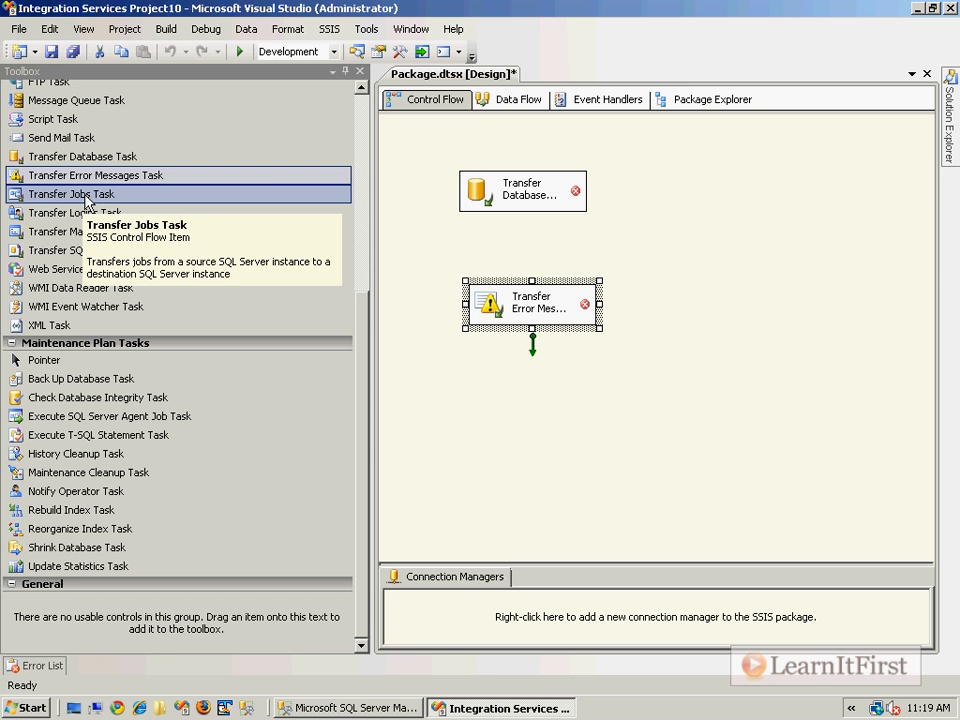
Step: Add a Transfer Jobs Task to the control flow, and open its Jobs properties
left_click_drag(85, 200, 548, 260)
double_click(551, 264)
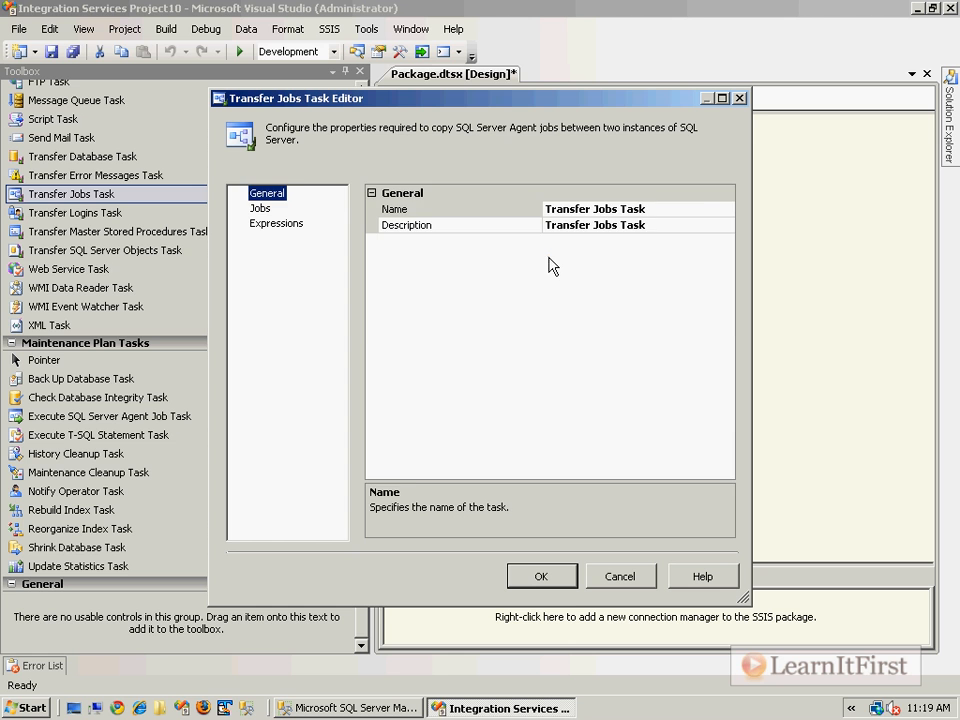
left_click(305, 208)
Step: Try to open the JobsList collection of the Transfer Jobs Task, and close the task editor without saving changes
left_click(634, 273)
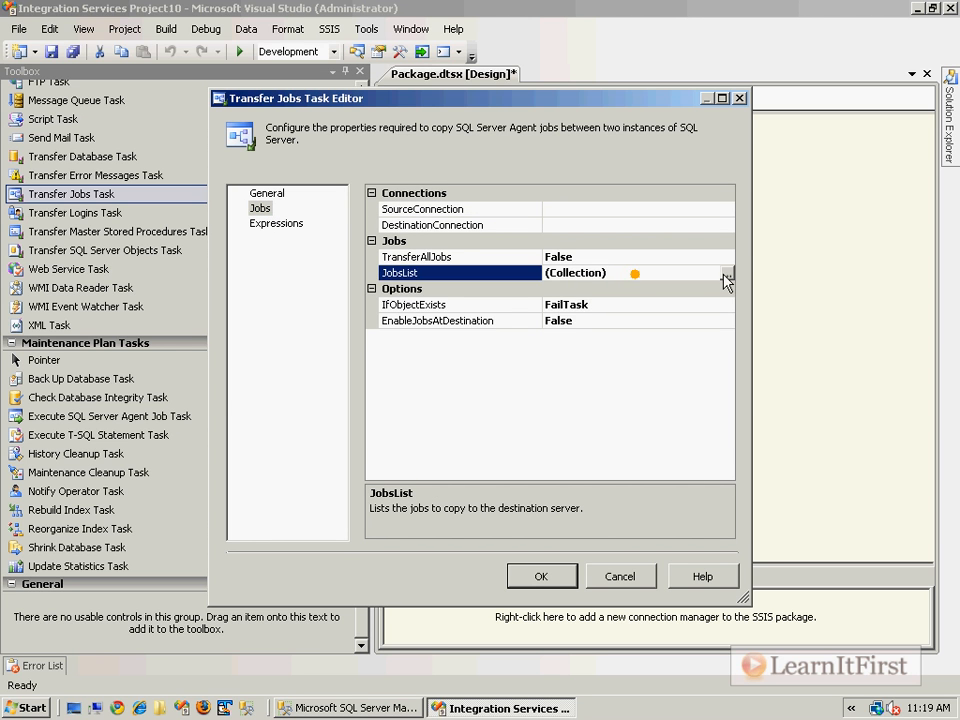
left_click(727, 274)
left_click(709, 379)
key("Escape")
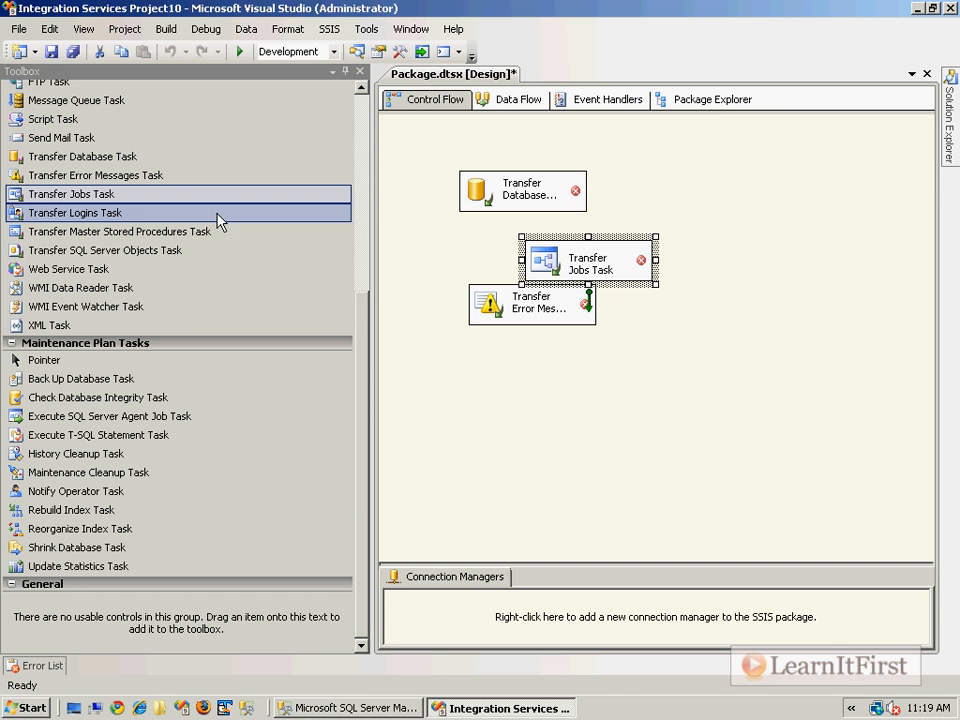
Step: Add a Transfer Logins Task near the lower part of the control flow, and open its Logins properties
left_click_drag(105, 220, 495, 418)
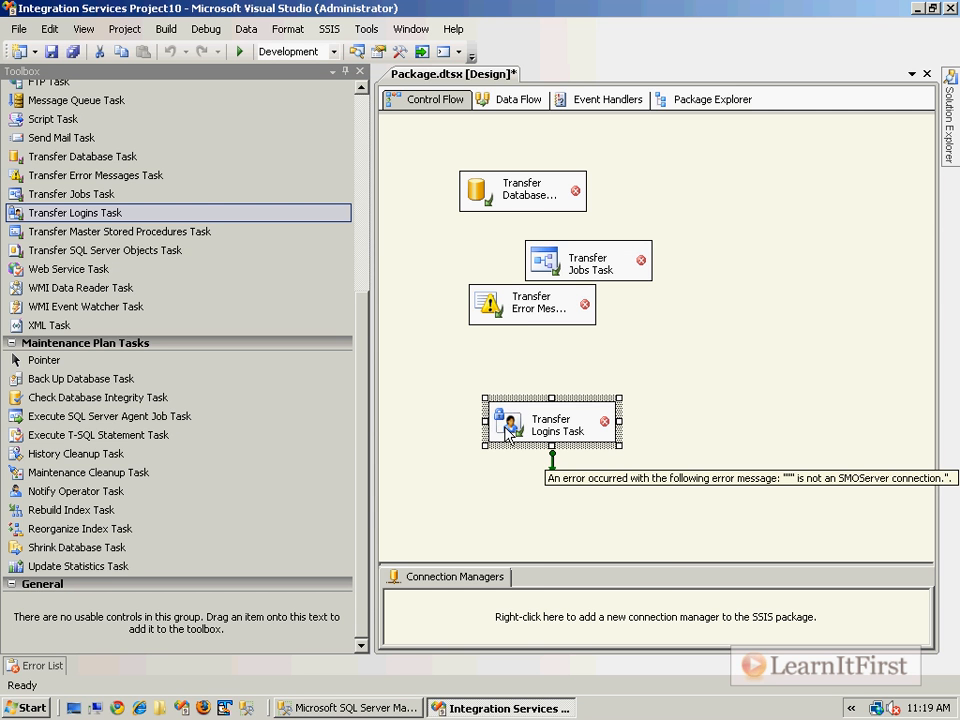
double_click(513, 425)
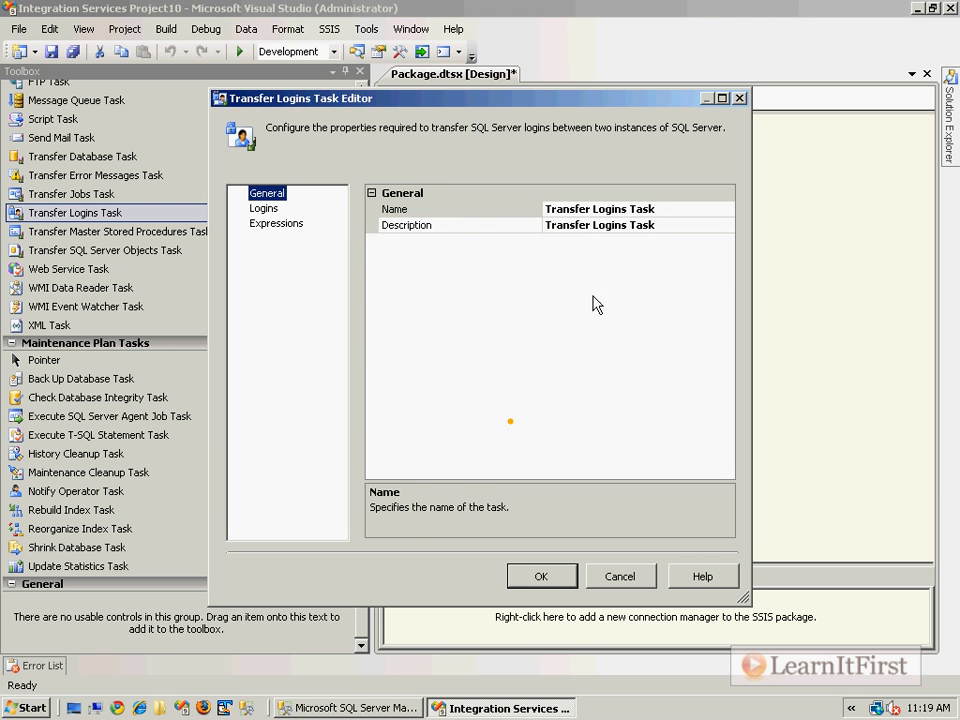
left_click(264, 208)
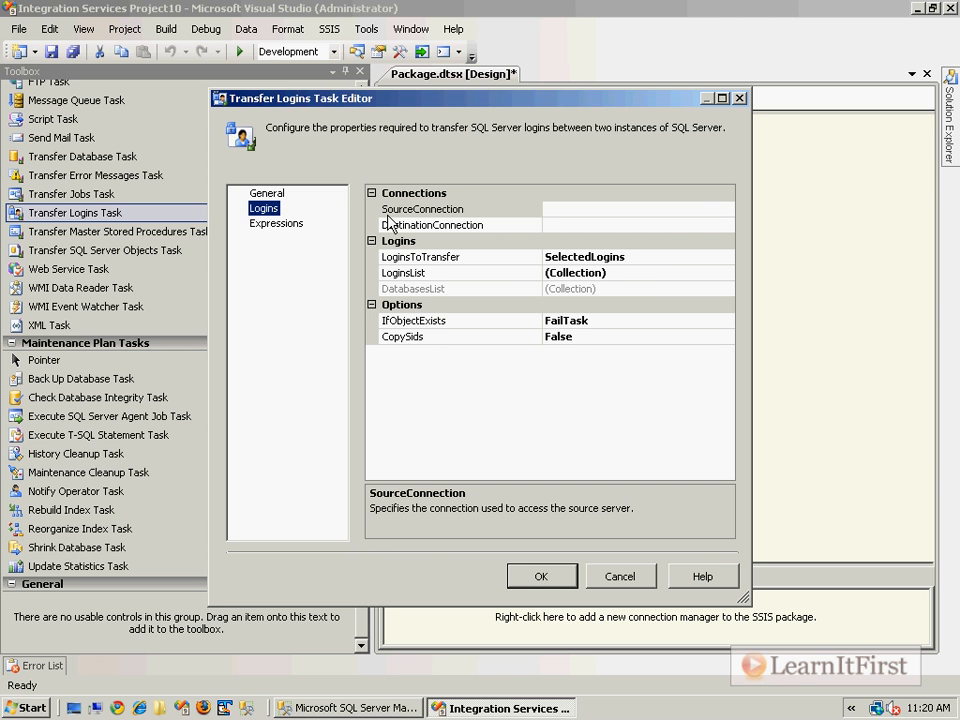
Step: Examine the LoginsList and DestinationConnection properties of the Transfer Logins Task
left_click(640, 272)
left_click_drag(628, 272, 541, 274)
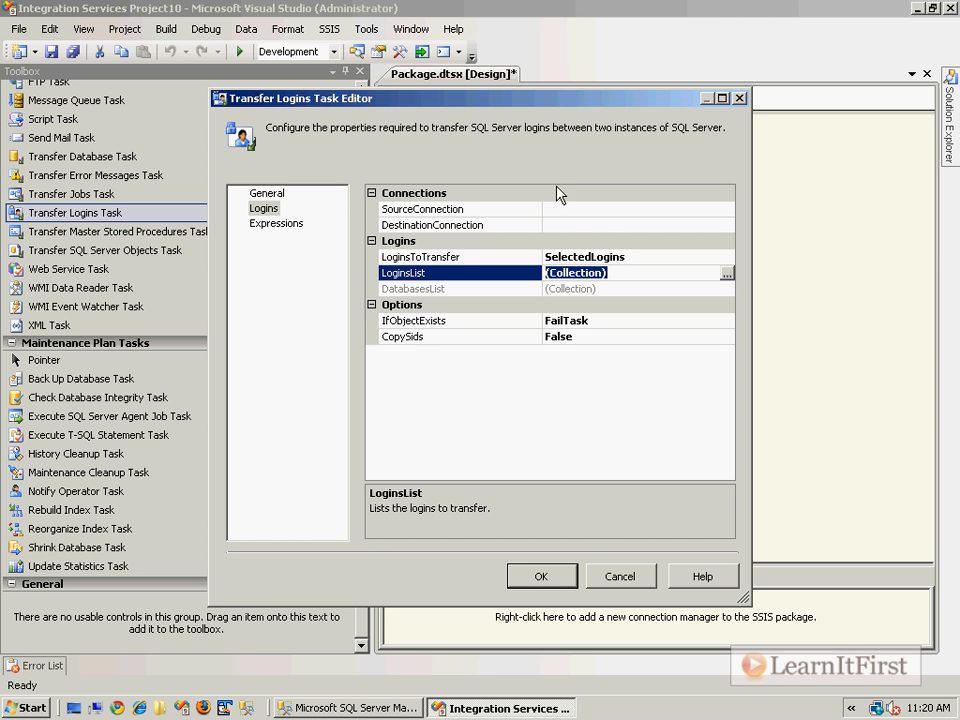
left_click(574, 226)
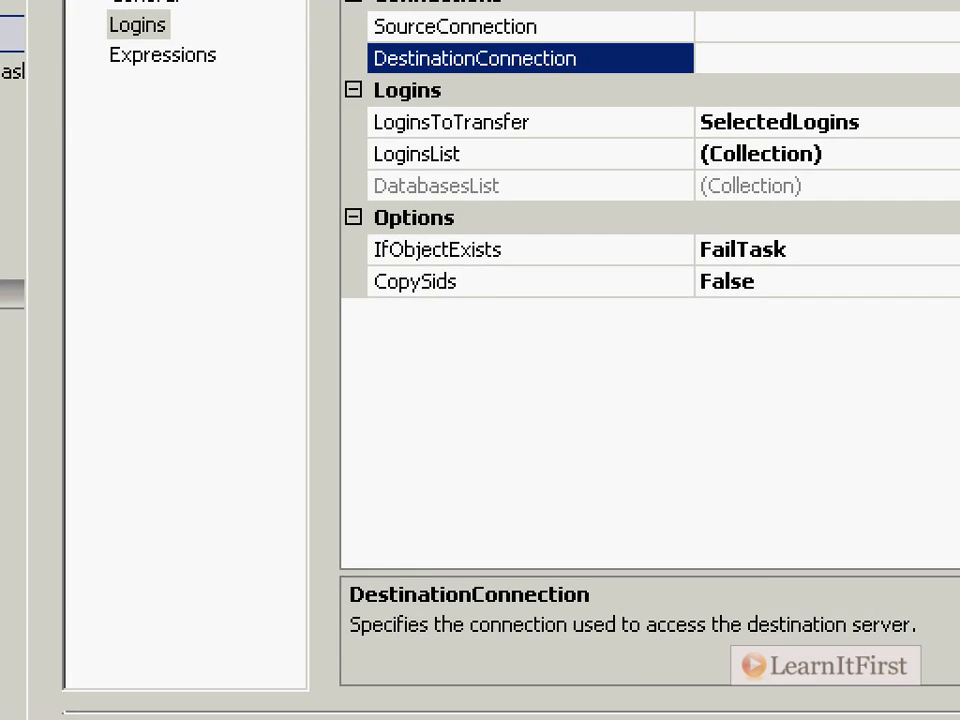
Step: On a blank white annotation screen, note the same login with its SID for ServerA and ServerB, changing ServerB's SID to match ServerA's x09de
key("ctrl+2")
key("w")
key("t")
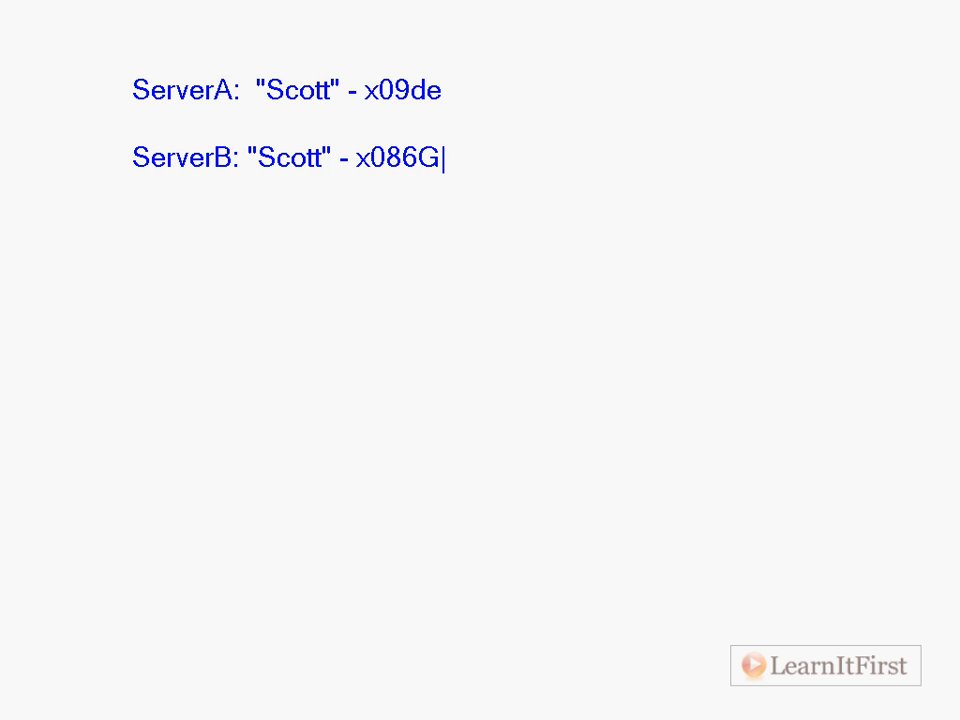
key("BackSpace")
key("BackSpace")
key("BackSpace")
key("BackSpace")
type("09de")
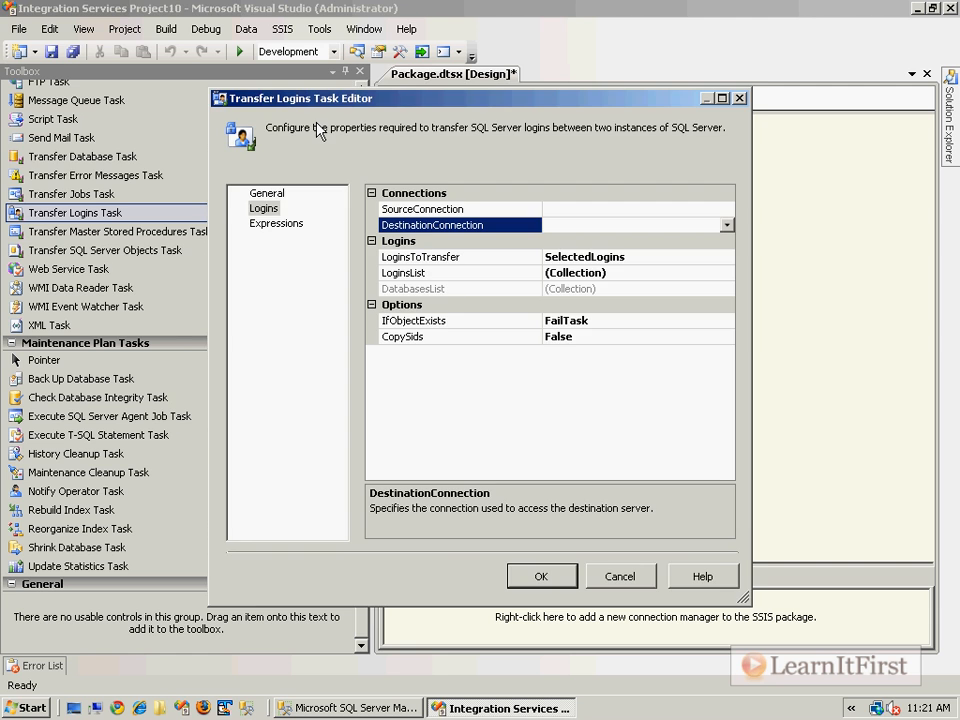
Step: Close the Transfer Logins Task editor without saving changes, and delete all four transfer tasks from the control flow
key("Escape")
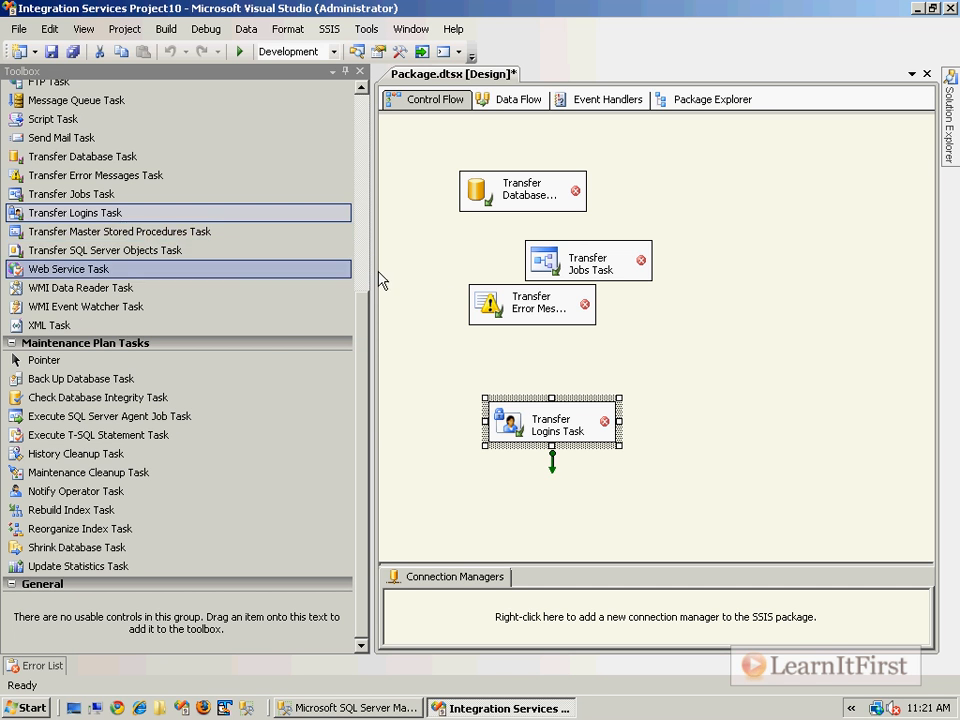
left_click_drag(712, 448, 521, 163)
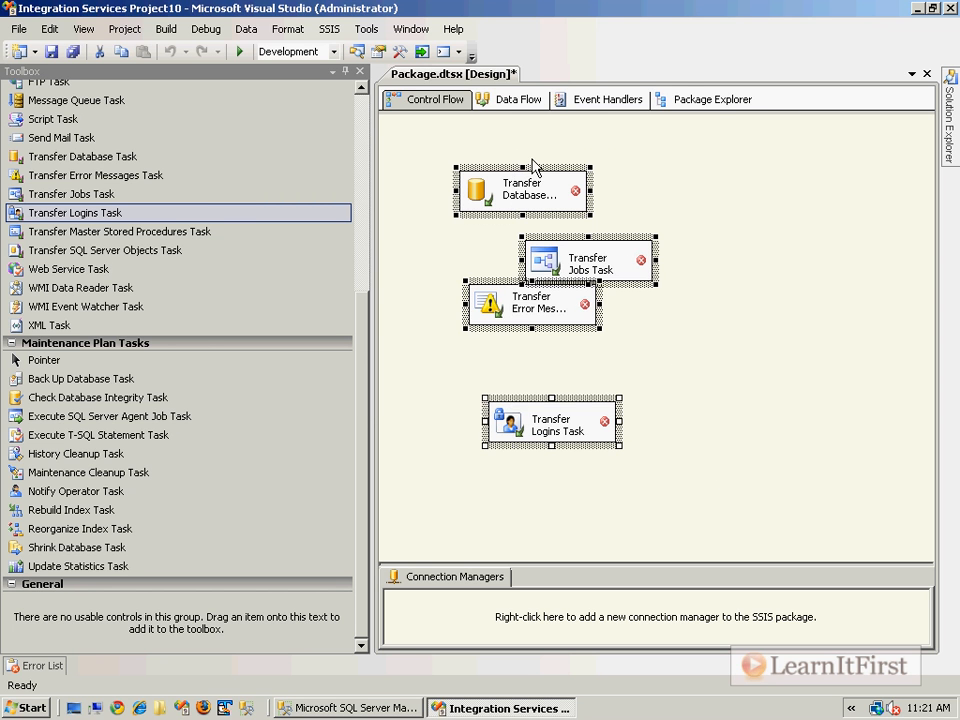
key("Delete")
left_click(642, 400)
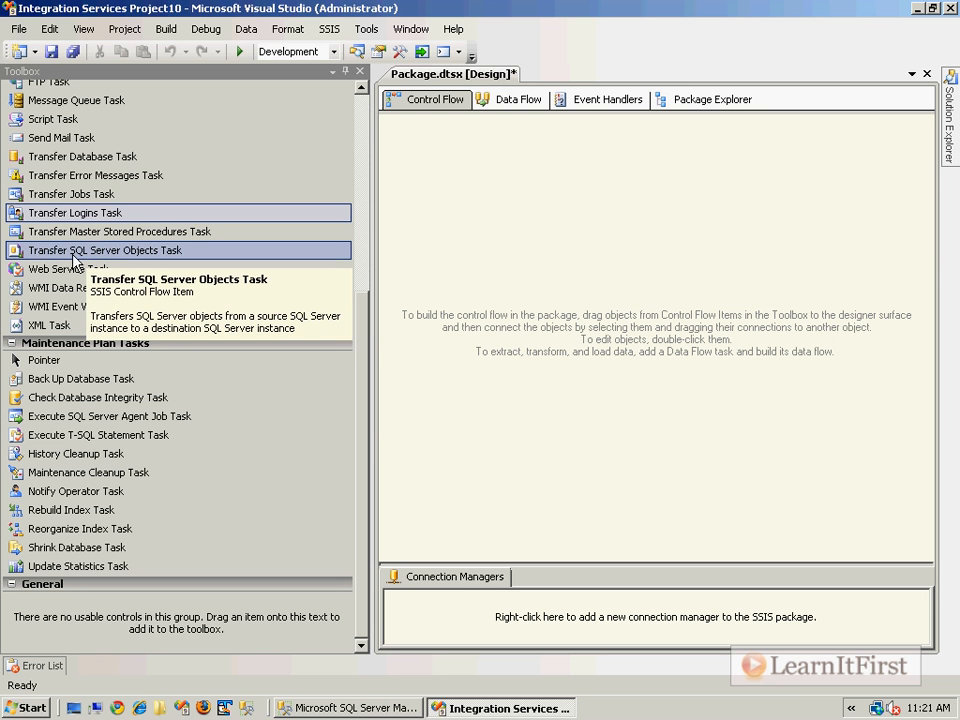
Step: Add a Transfer SQL Server Objects Task to the empty control flow, widened to show its full name, and open its Objects properties
left_click_drag(72, 255, 493, 210)
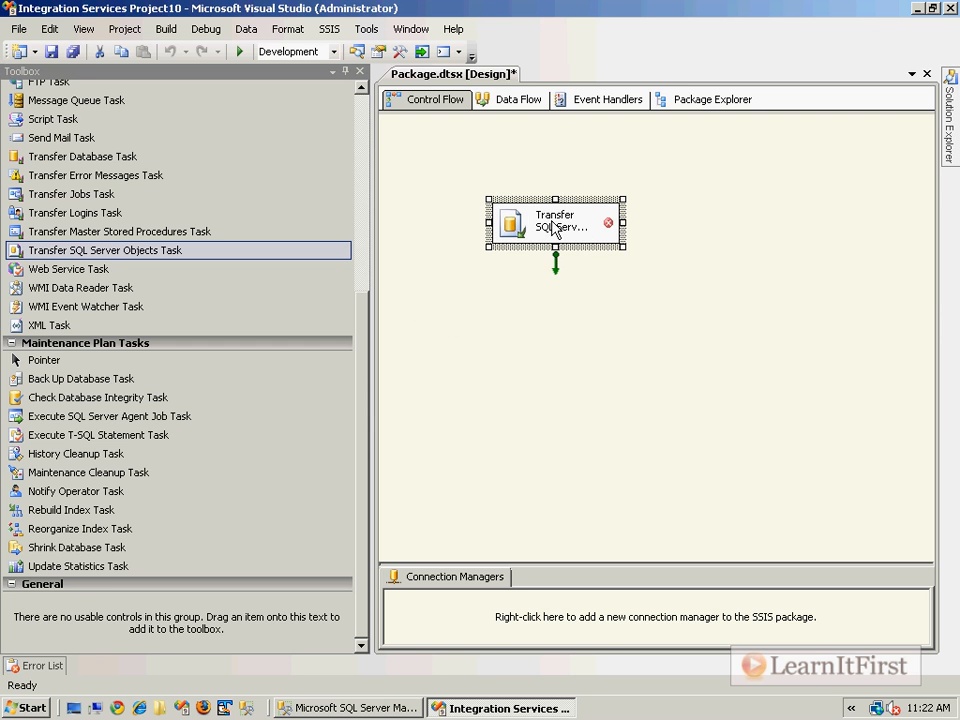
left_click_drag(621, 222, 750, 222)
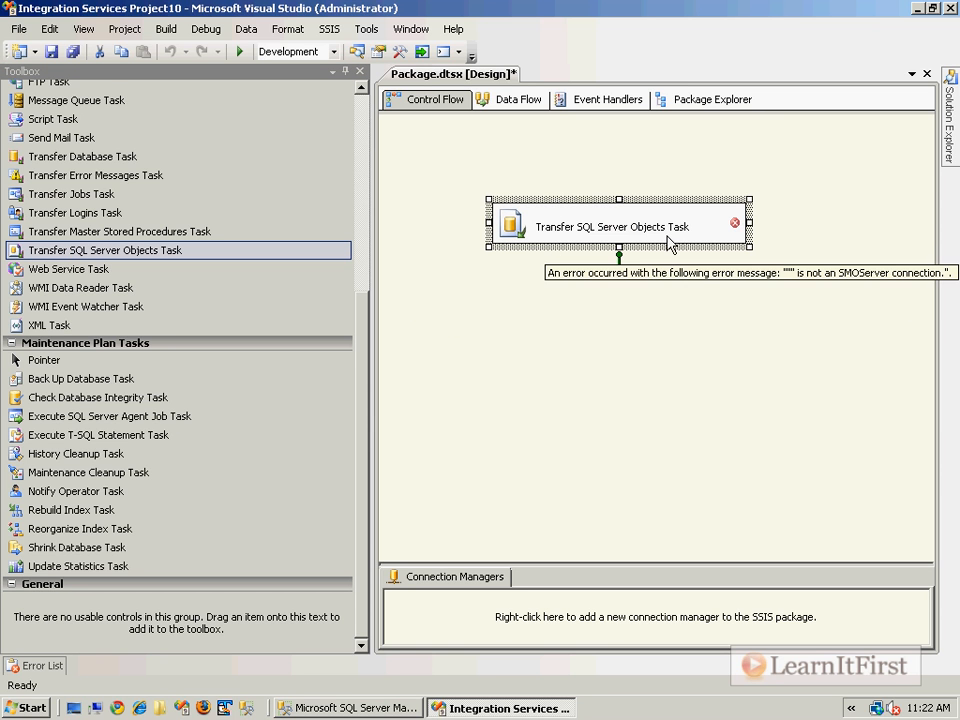
double_click(520, 225)
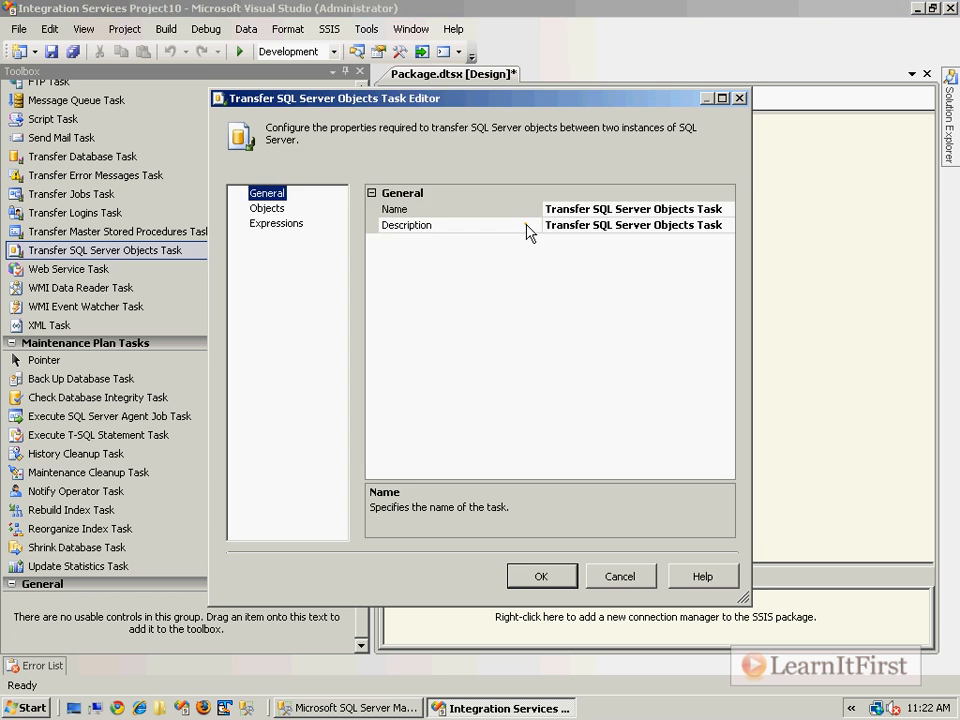
left_click(270, 208)
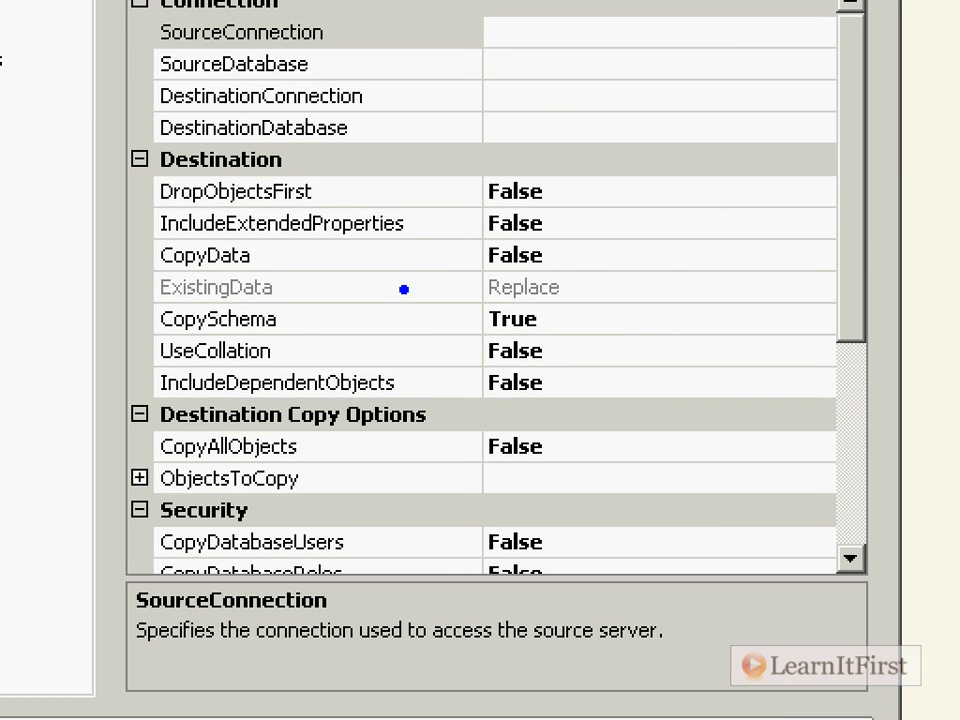
Step: Circle the CopyData, UseCollation and CopyAllObjects values in the zoomed view, mark ObjectsToCopy, and leave the annotation view
mouse_move(565, 238)
left_mouse_down()
mouse_move(489, 246)
mouse_move(597, 268)
mouse_move(585, 242)
left_mouse_up()
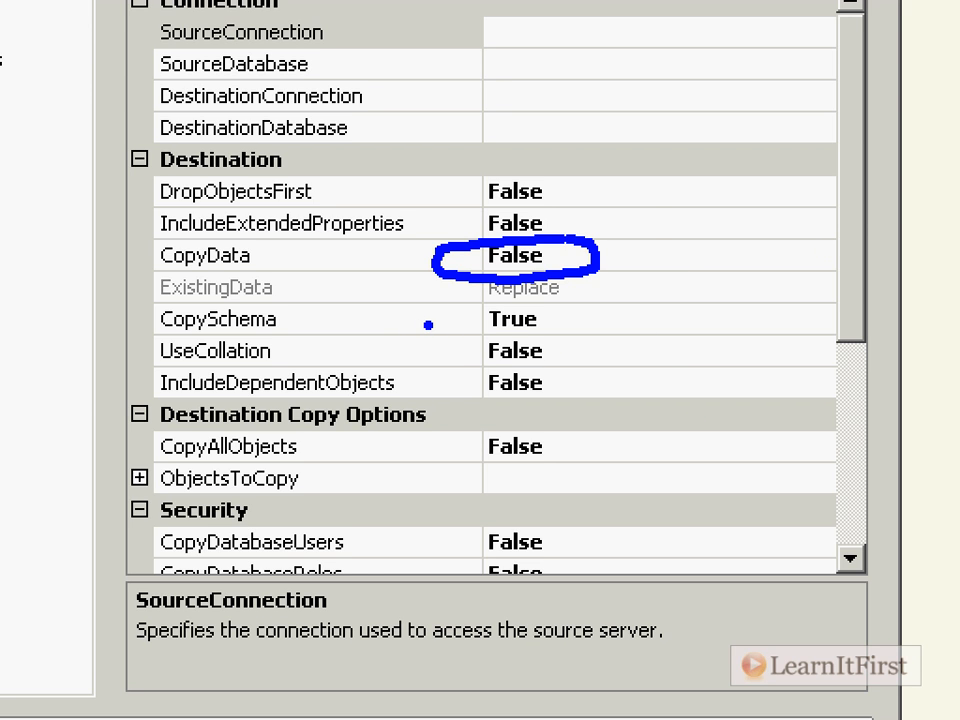
left_click_drag(433, 330, 440, 333)
left_click_drag(575, 362, 592, 370)
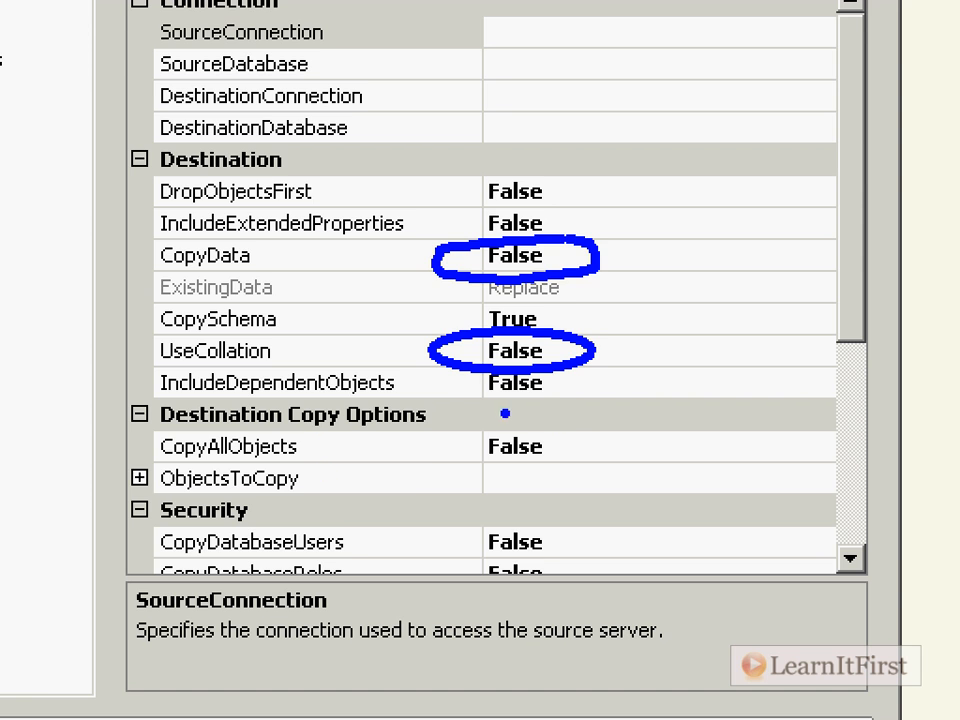
left_click_drag(463, 414, 468, 413)
left_click_drag(551, 445, 592, 466)
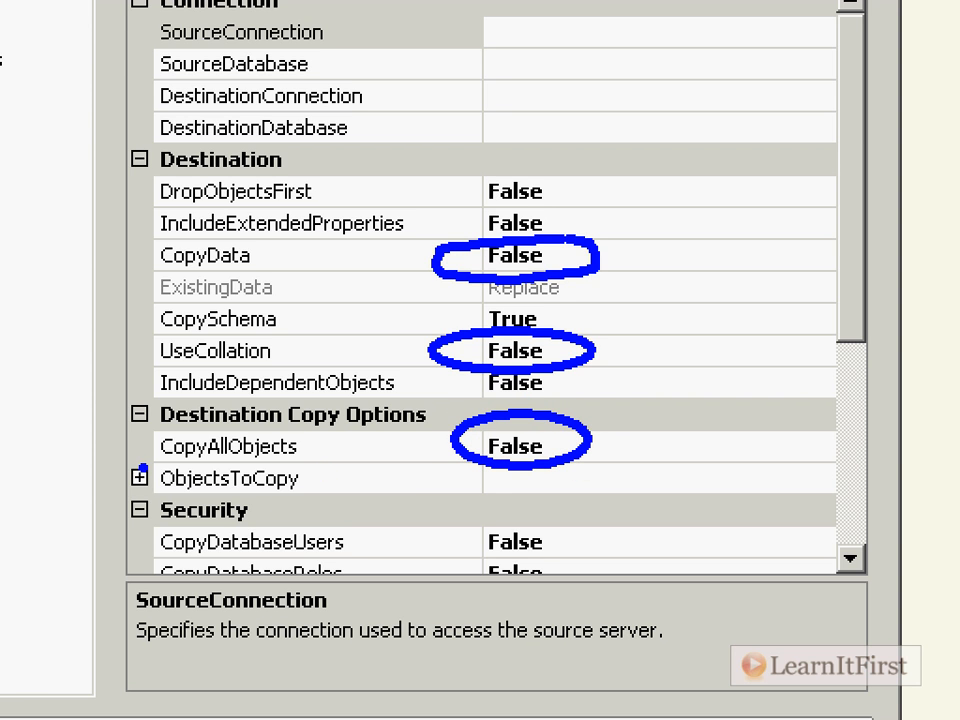
mouse_move(372, 477)
left_mouse_down()
mouse_move(334, 478)
mouse_move(340, 470)
mouse_move(334, 480)
left_mouse_up()
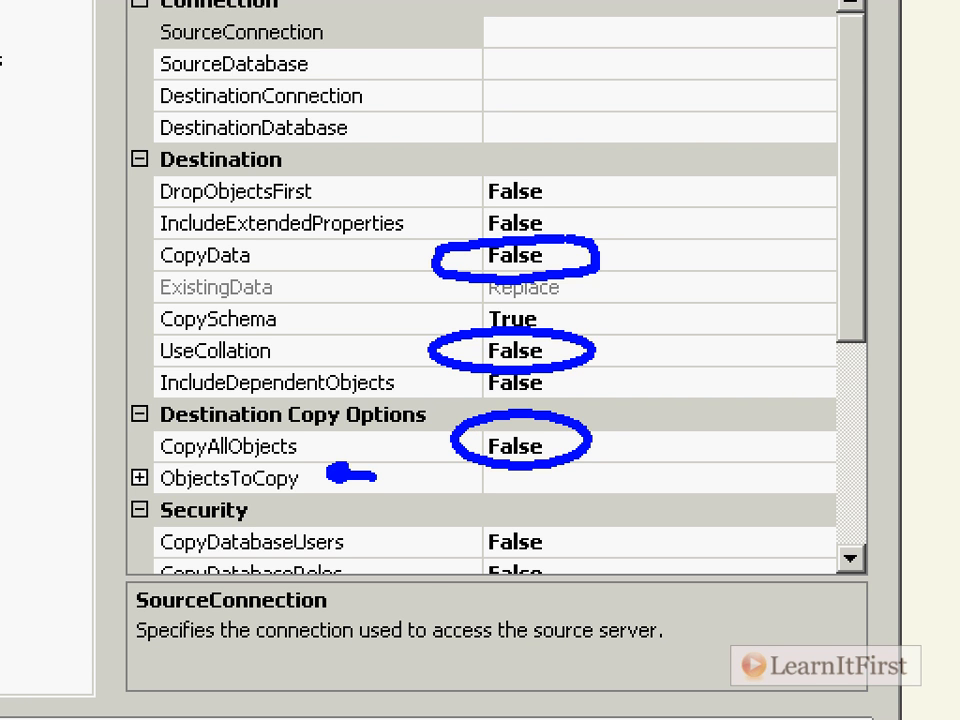
key("Escape")
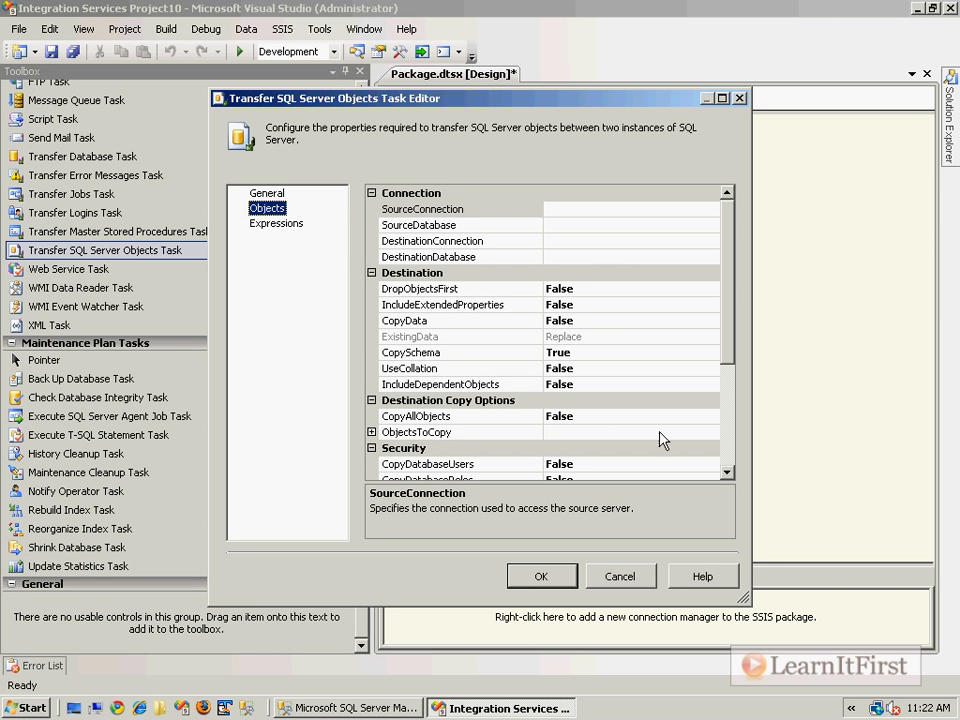
Step: Examine the Security and Table Options properties, boxing the CopySqlServerLogins and CopyPrimaryKeys values in the zoomed view
left_click(727, 440)
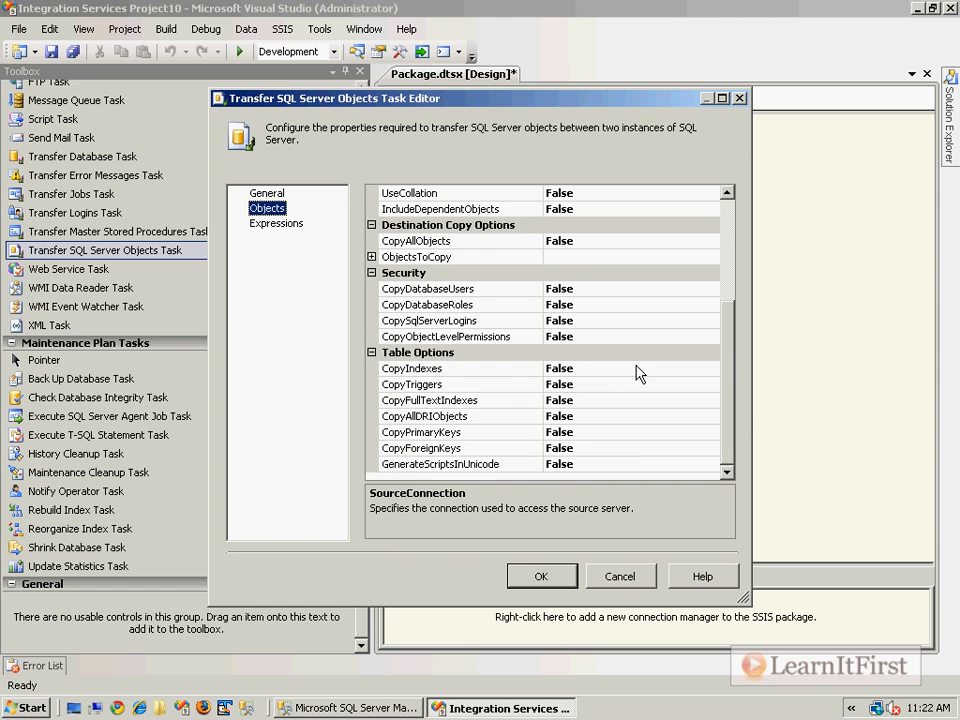
key("ctrl+1")
left_click(482, 360)
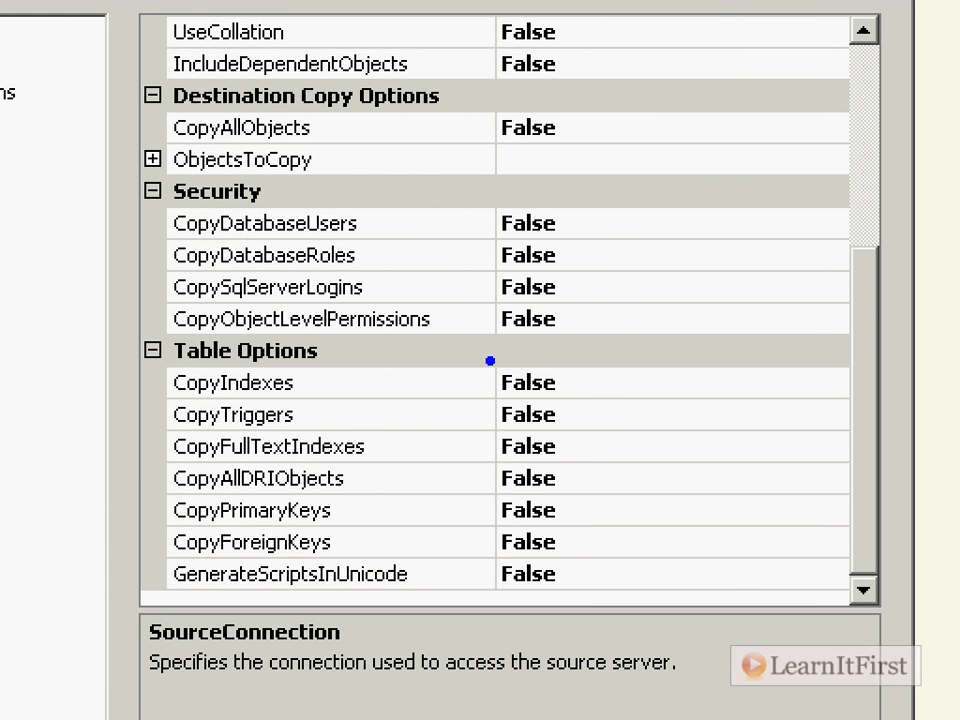
mouse_move(470, 266)
left_mouse_down()
mouse_move(477, 309)
mouse_move(590, 267)
mouse_move(472, 270)
left_mouse_up()
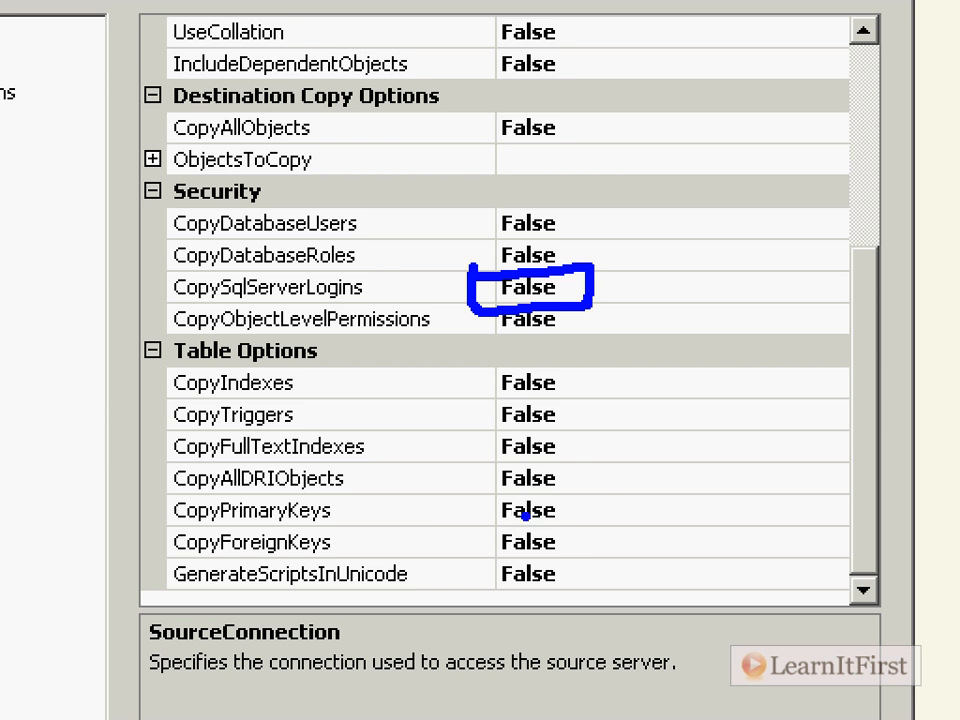
mouse_move(482, 495)
left_mouse_down()
mouse_move(477, 535)
mouse_move(470, 500)
mouse_move(424, 504)
left_mouse_up()
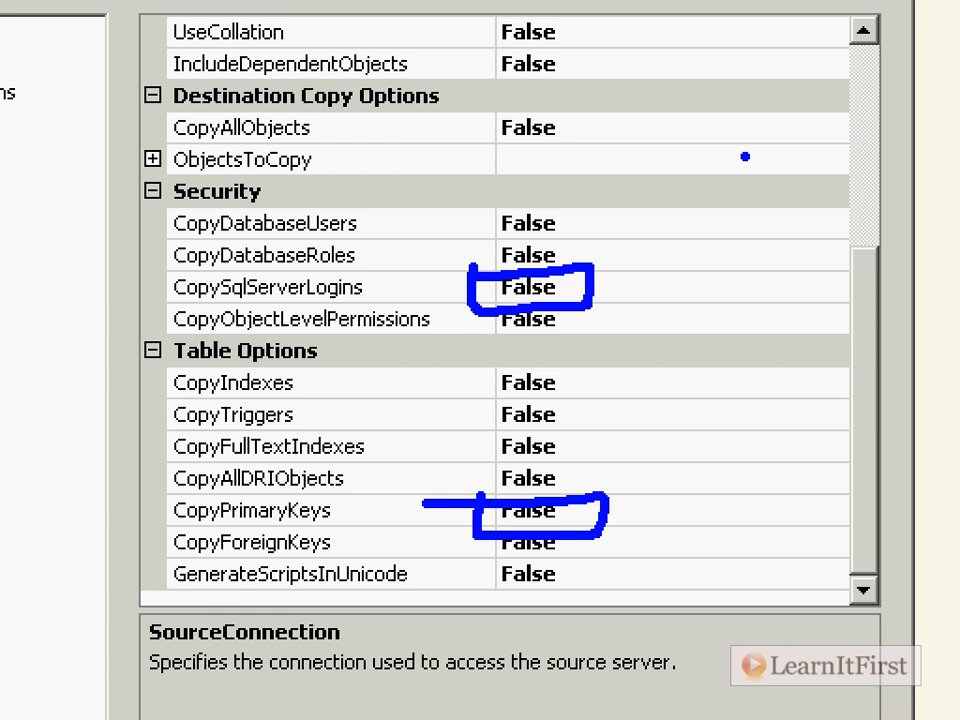
key("Escape")
left_click(729, 240)
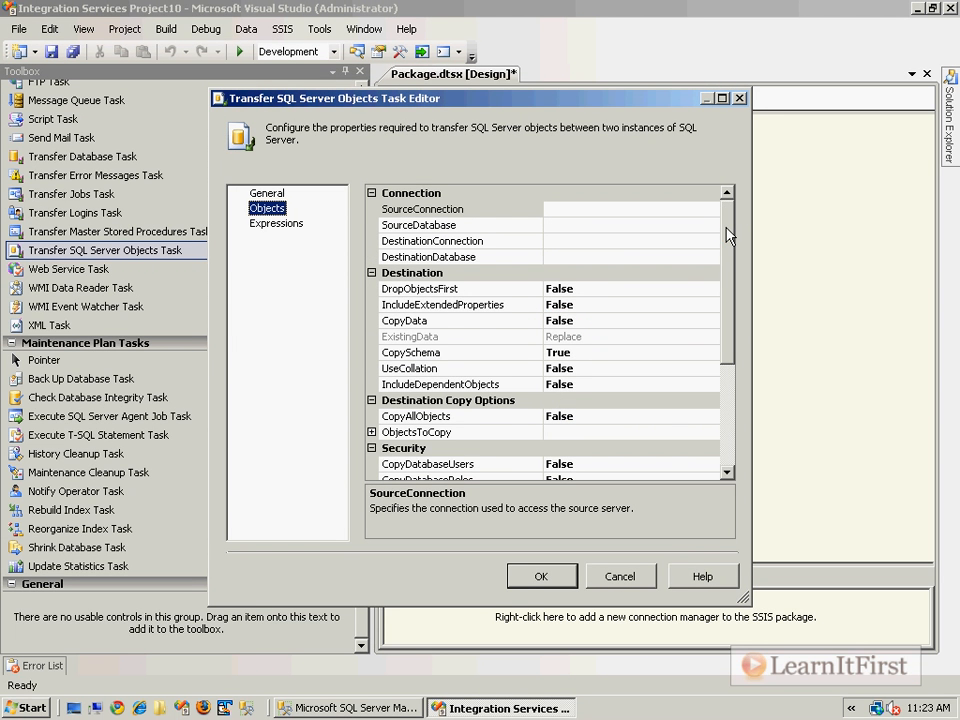
Step: Set all Table Options properties to True: indexes, triggers, full-text indexes, all DRI objects, primary keys, foreign keys and Unicode script generation
left_click_drag(727, 236, 727, 333)
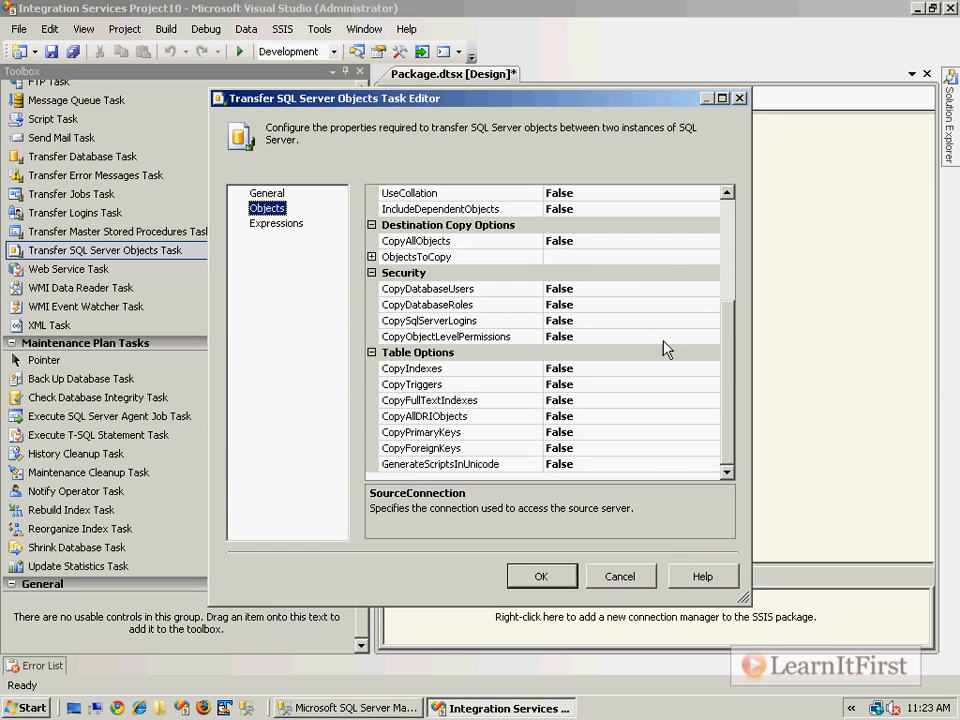
double_click(618, 433)
double_click(615, 448)
double_click(615, 464)
left_click(613, 416)
left_click(607, 386)
left_click(607, 390)
double_click(600, 401)
double_click(596, 417)
double_click(601, 367)
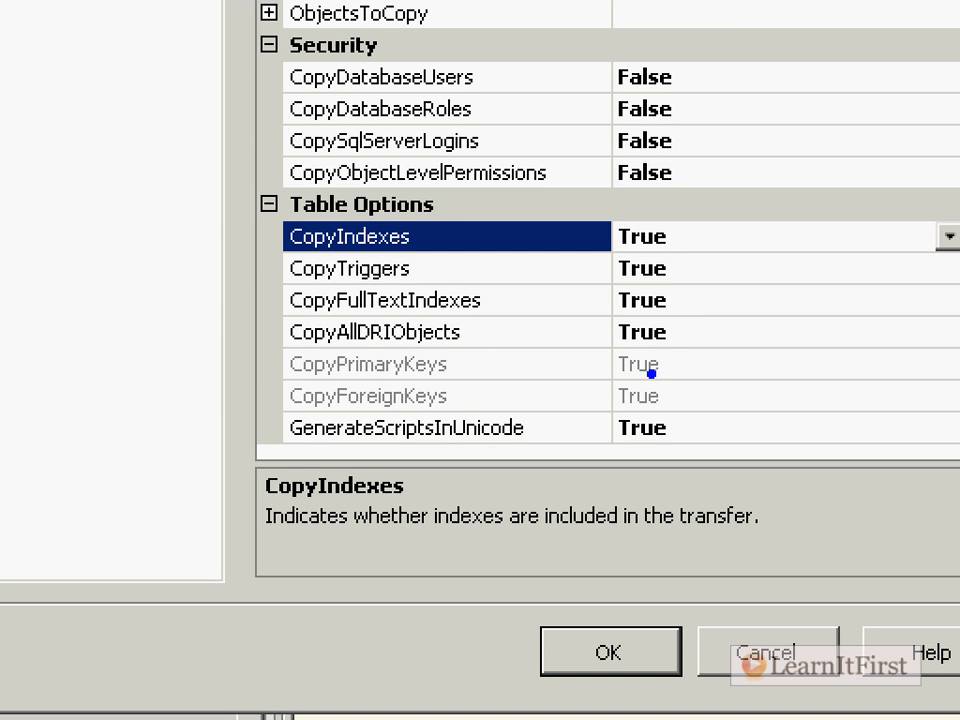
Step: Underline DRI in the CopyAllDRIObjects property name, and close the Transfer SQL Server Objects Task editor without saving changes
left_click_drag(362, 349, 403, 350)
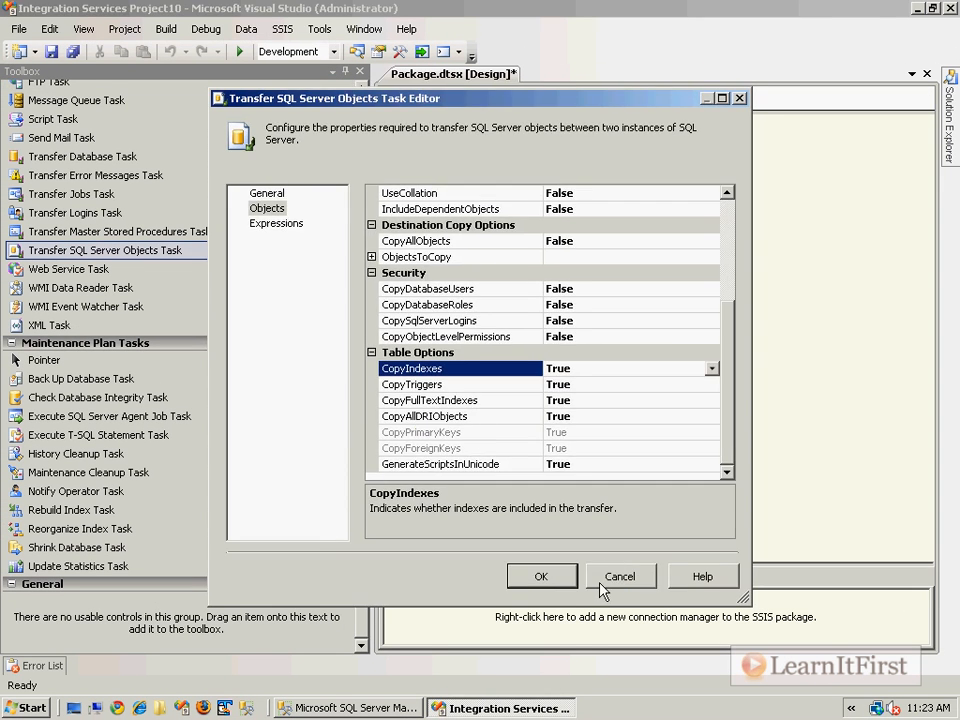
left_click(766, 652)
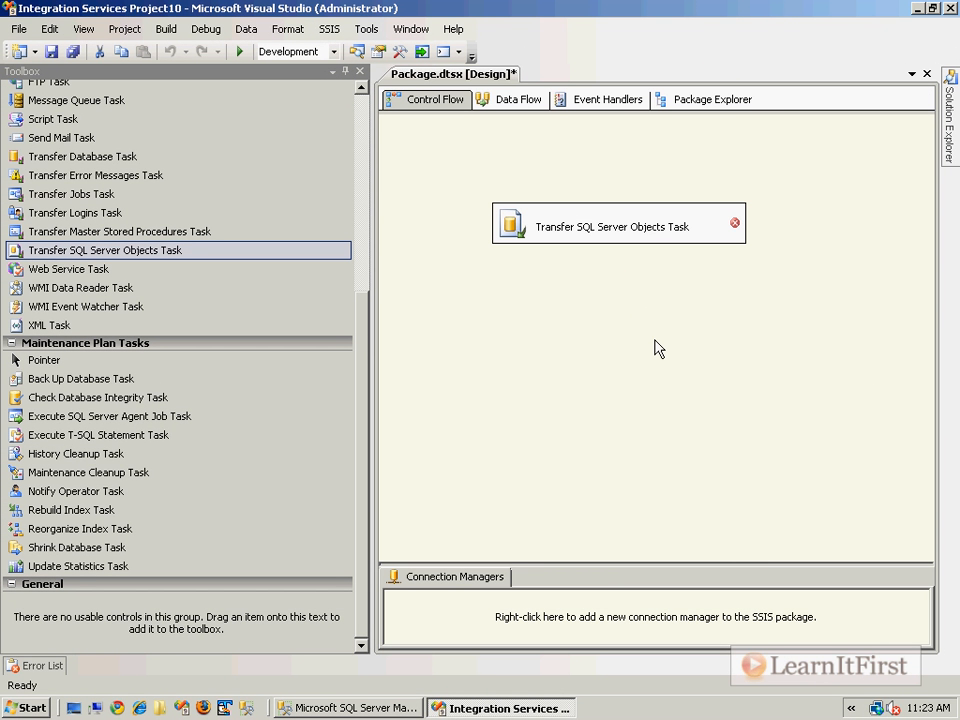